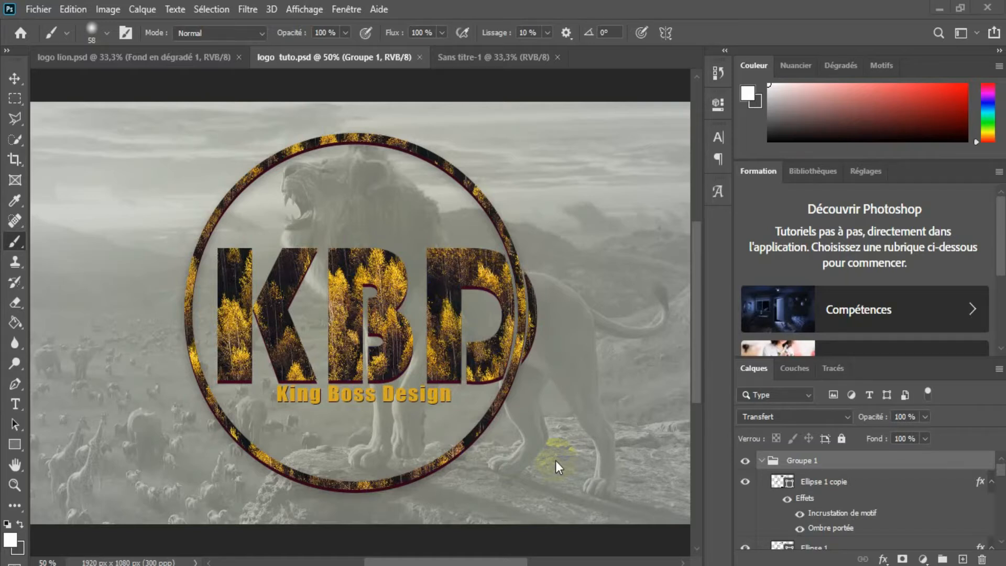
- Start a text layer in the blank document Sans titre-1 with a 38 pt font size and the red text colour #dc1616
key("ctrl+Tab")
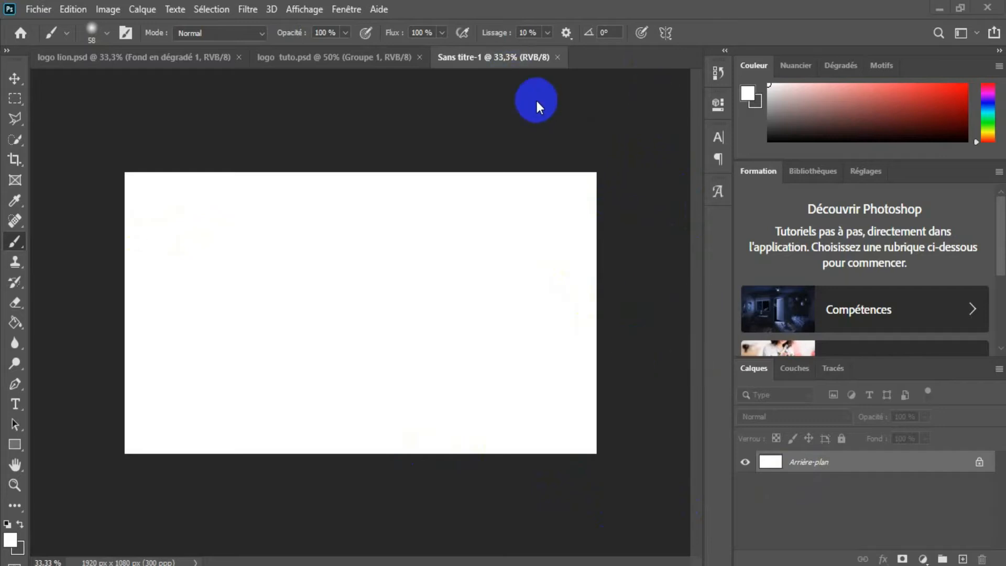
left_click(13, 403)
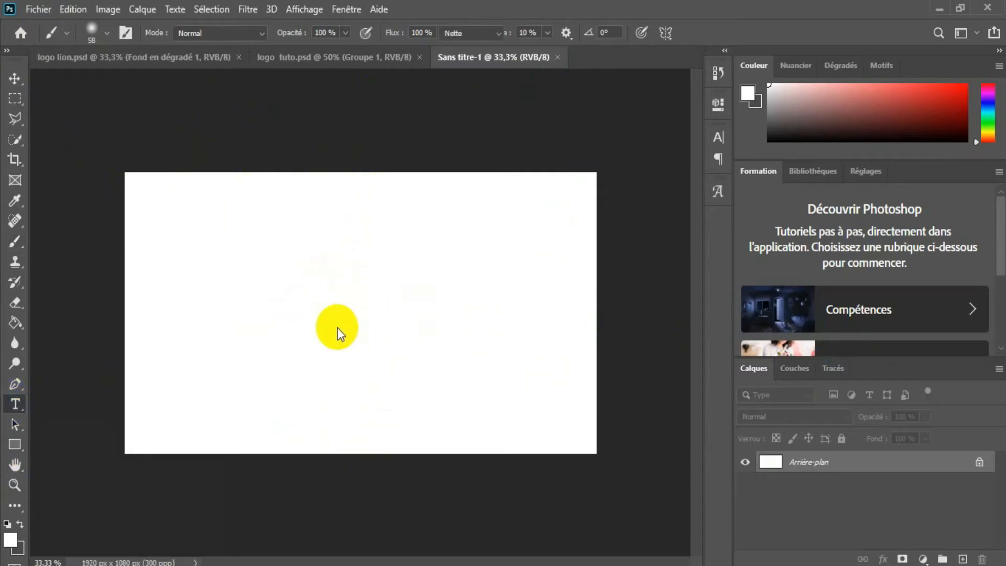
left_click(305, 303)
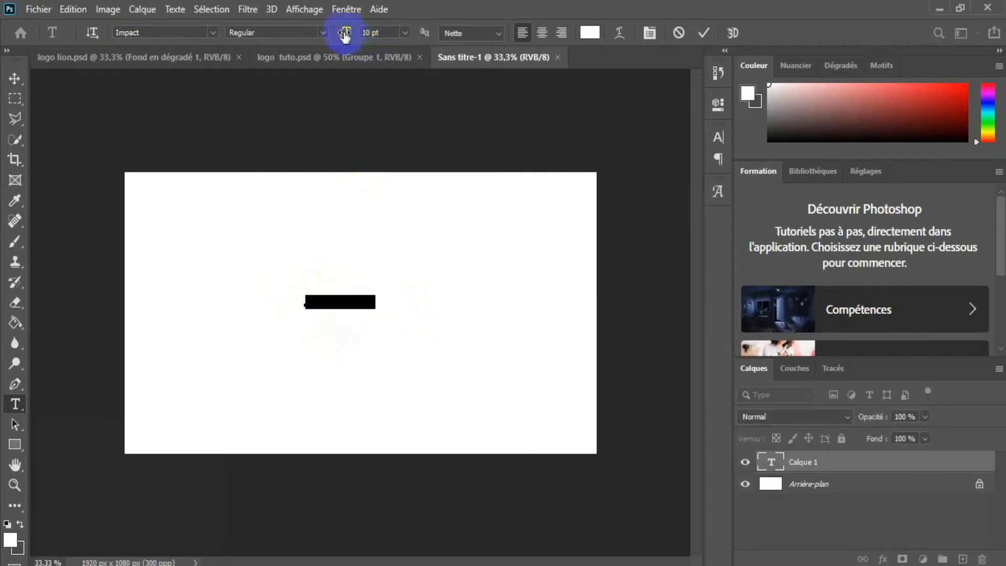
left_click_drag(344, 35, 366, 35)
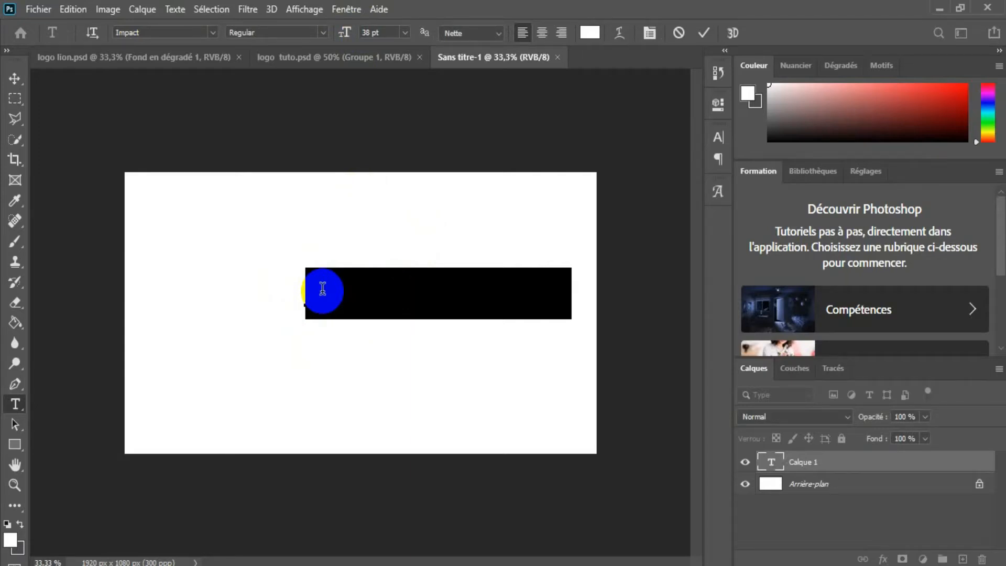
type("T")
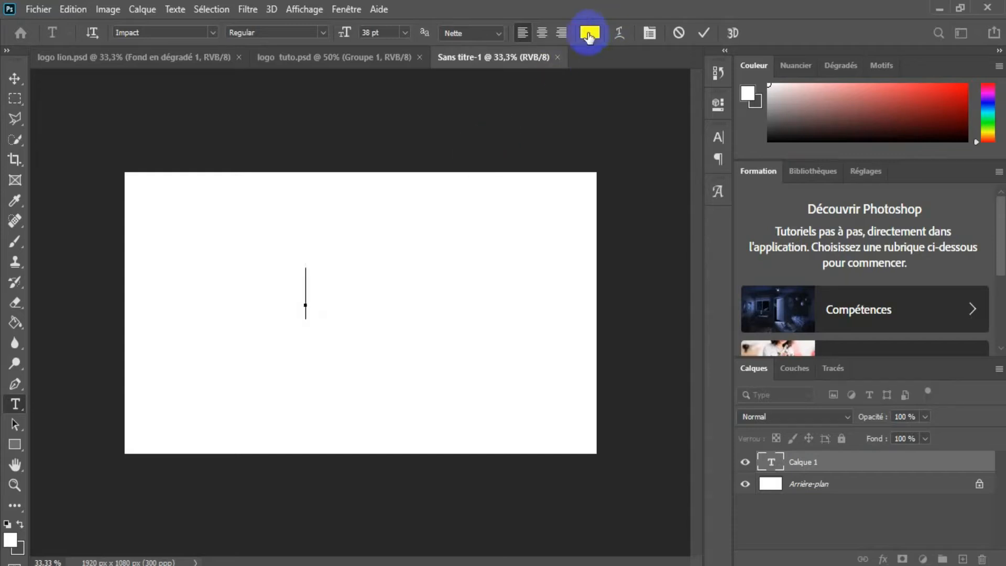
left_click(588, 33)
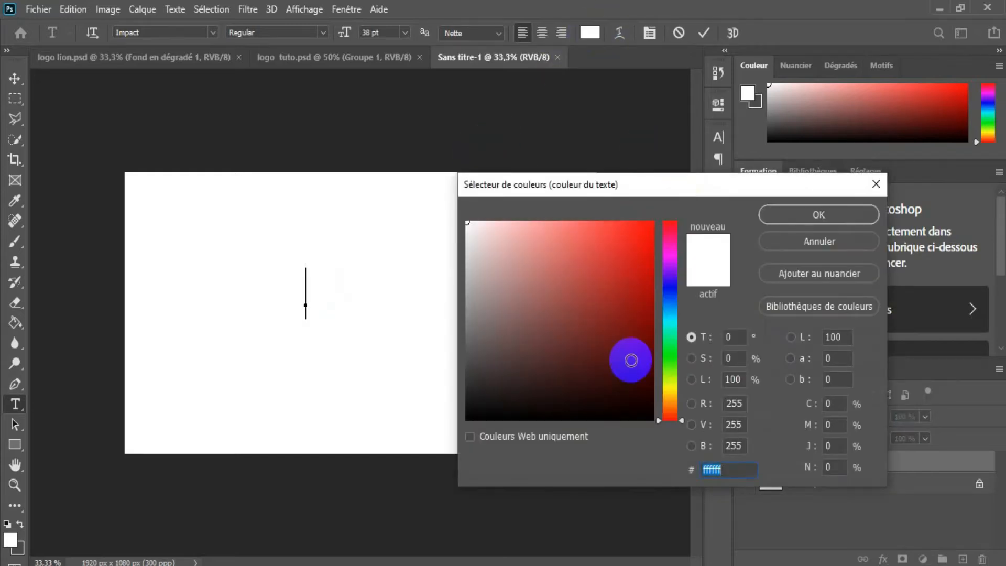
left_click(635, 249)
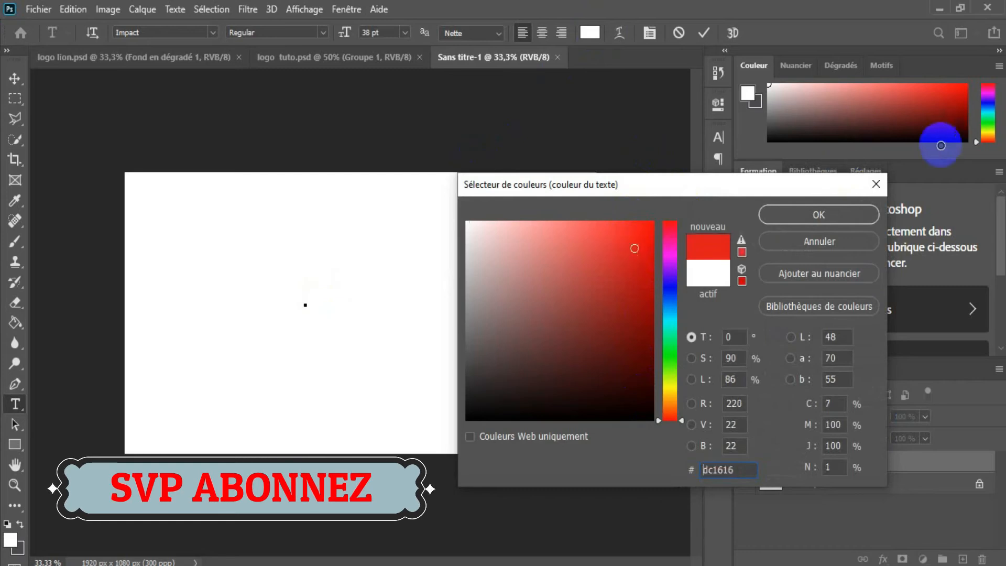
left_click(835, 217)
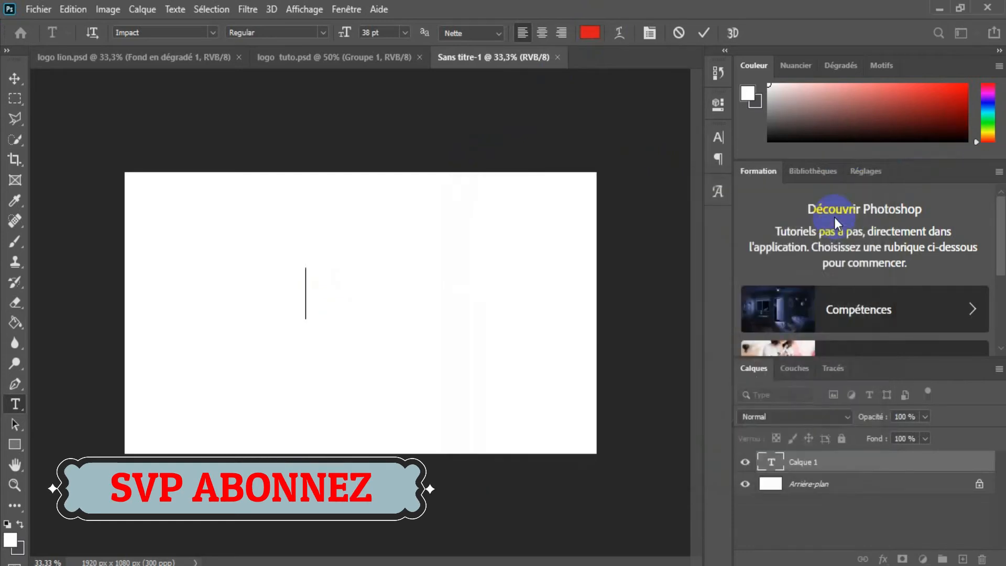
- Enter the text KBD in capital letters on the new text layer
type("k")
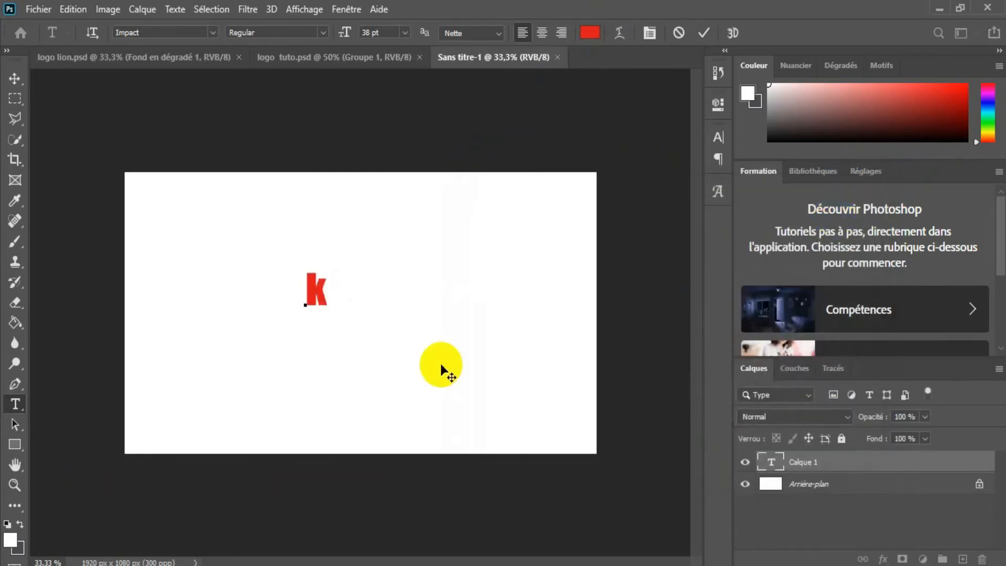
type("bd")
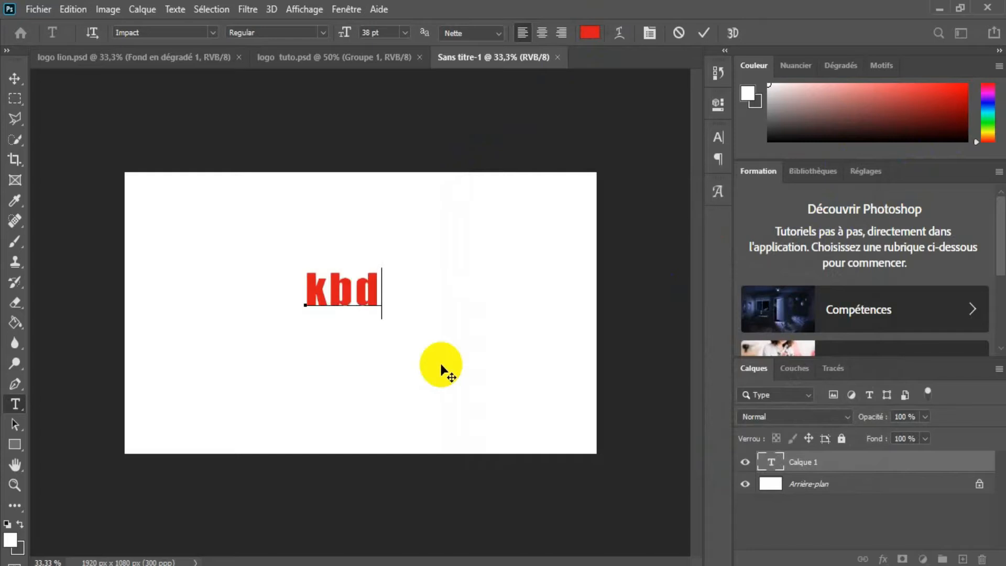
key("Left")
key("Left")
type("KBD")
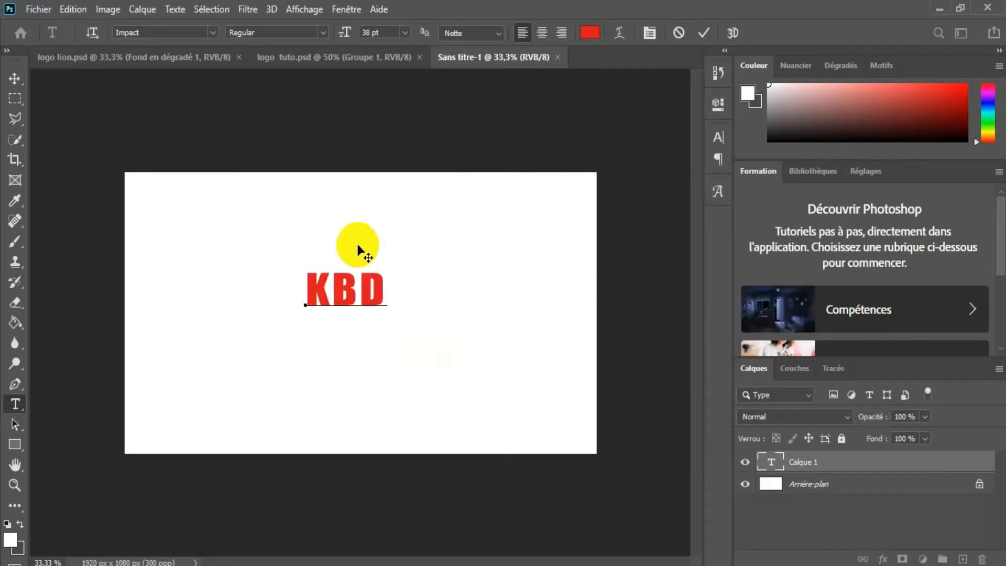
- Enlarge the KBD text to 99 pt and reposition it around the middle of the canvas
left_click_drag(390, 285, 271, 290)
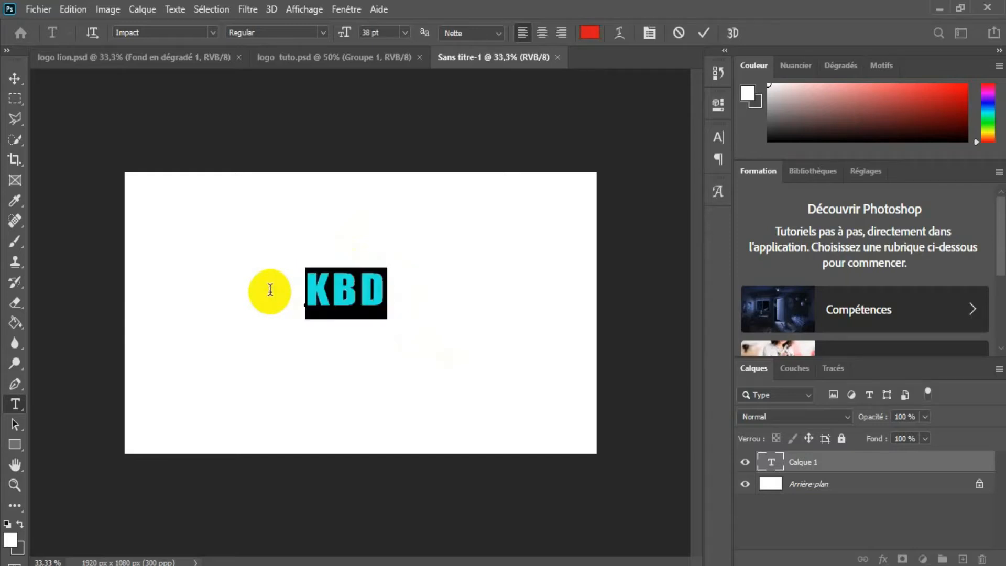
left_click_drag(345, 34, 386, 28)
left_click(436, 207)
left_click_drag(437, 357, 386, 388)
left_click_drag(458, 310, 378, 304)
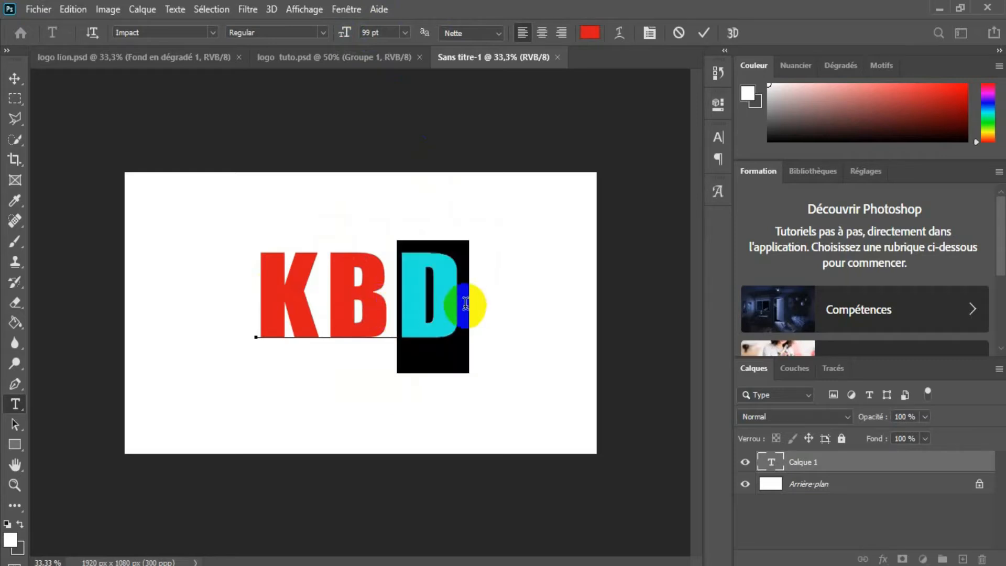
left_click(455, 300)
left_click_drag(431, 382, 427, 388)
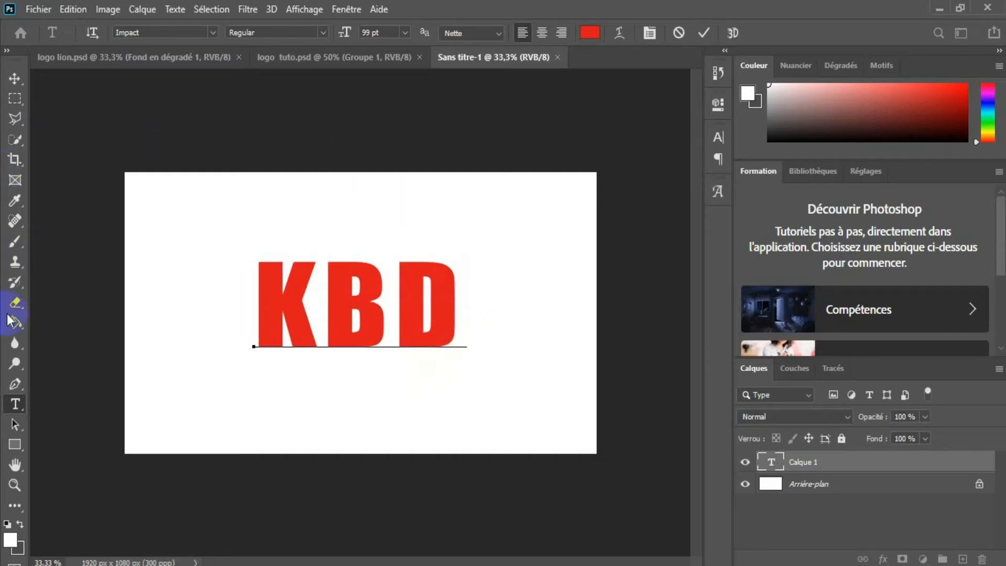
- Draw an ellipse of about 918 by 891 px around the KBD text with the Ellipse tool
left_click(16, 443)
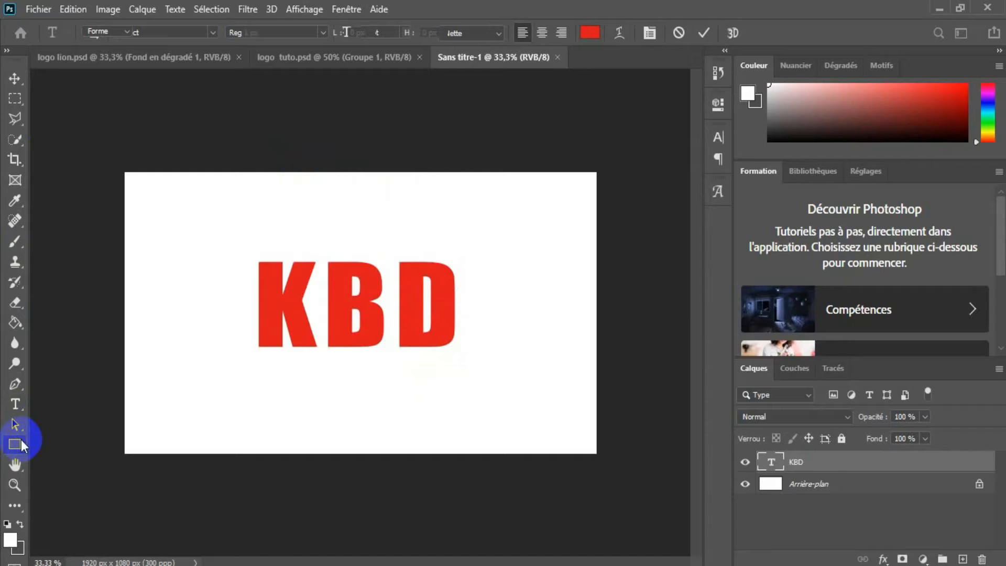
right_click(21, 439)
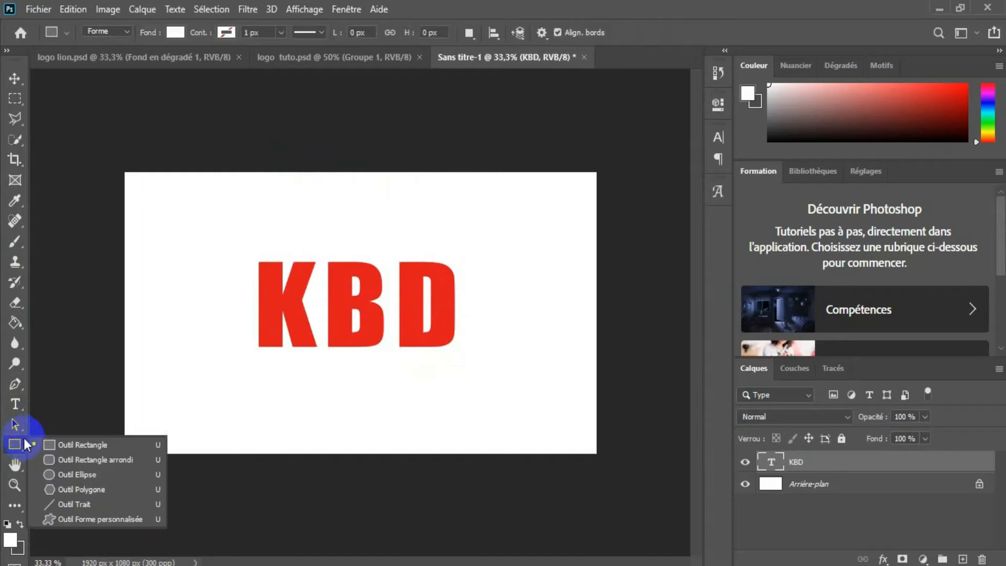
left_click(59, 475)
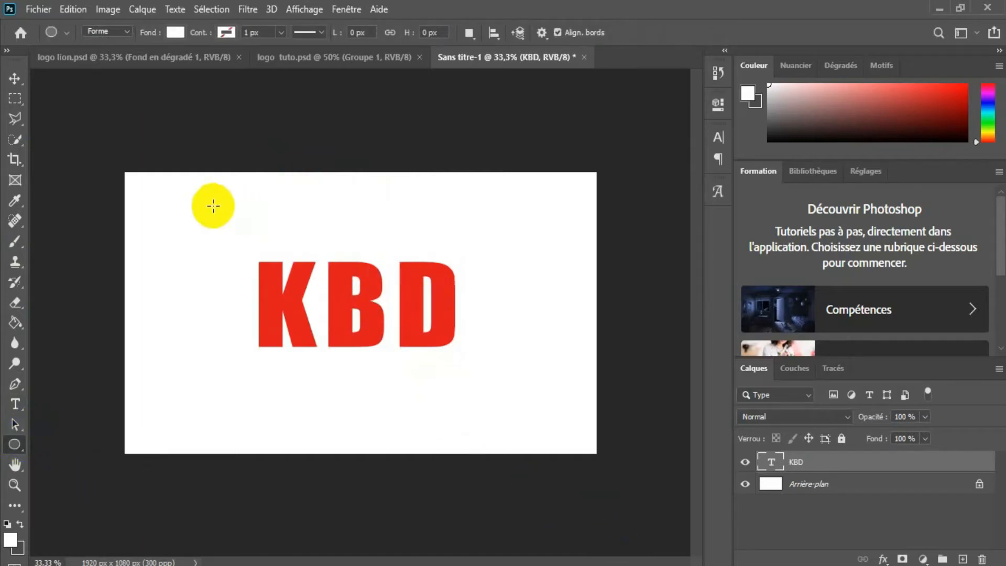
left_click_drag(251, 214, 476, 449)
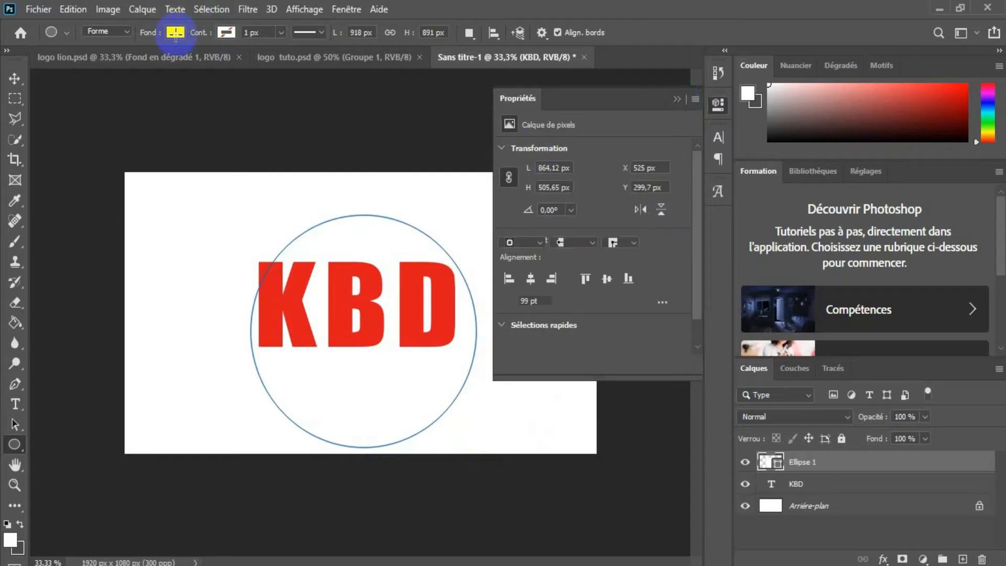
- Remove the ellipse's fill and give it a dark red stroke 15.60 px wide
left_click(175, 32)
left_click(88, 62)
left_click(226, 32)
left_click(195, 113)
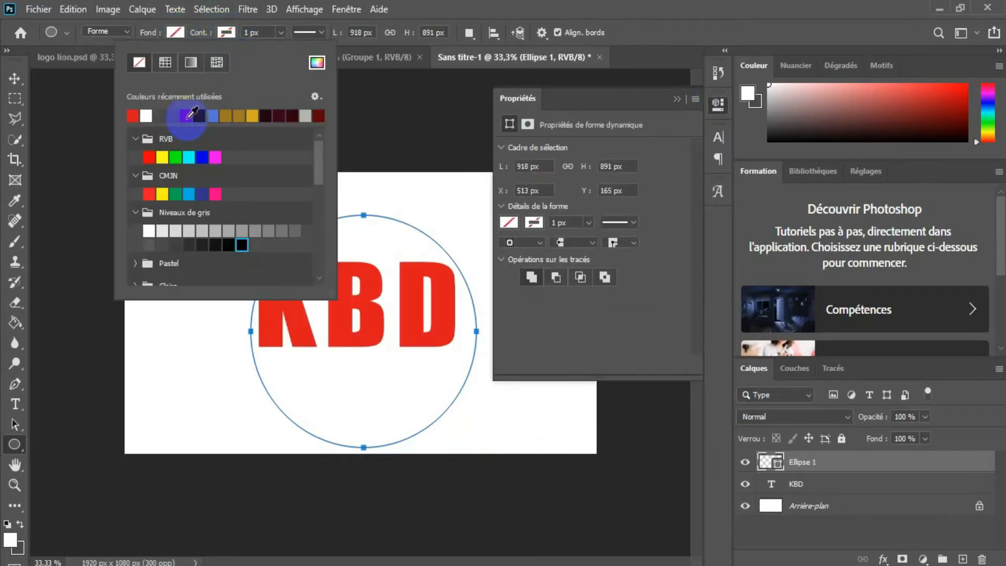
left_click(281, 32)
left_click_drag(282, 46, 286, 48)
left_click(422, 227)
key("ctrl+plus")
left_click(678, 99)
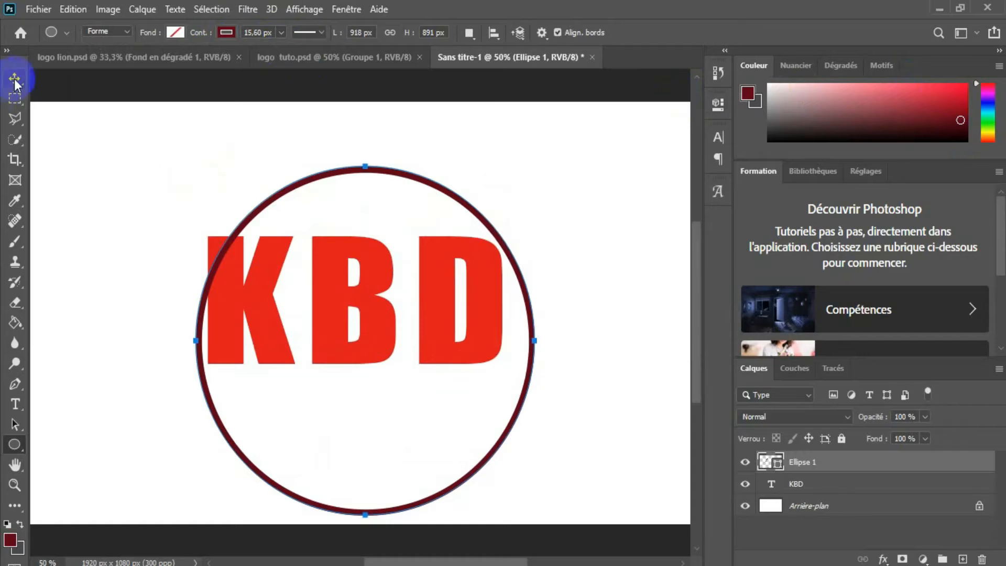
- Move the ellipse up and to the left so its right edge crosses the letter D, and select the KBD text layer
left_click(15, 78)
left_click_drag(218, 253, 168, 227)
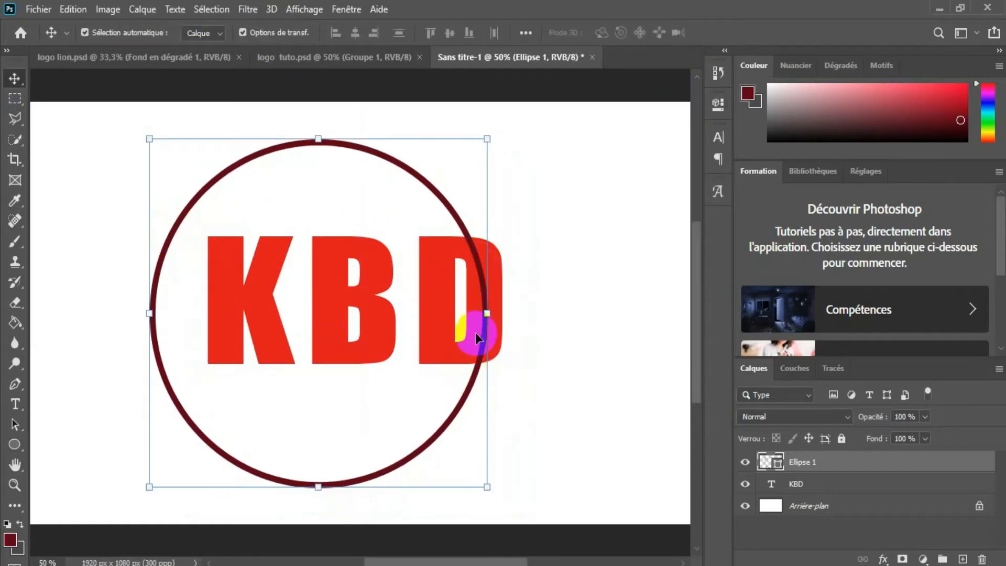
left_click_drag(467, 386, 468, 391)
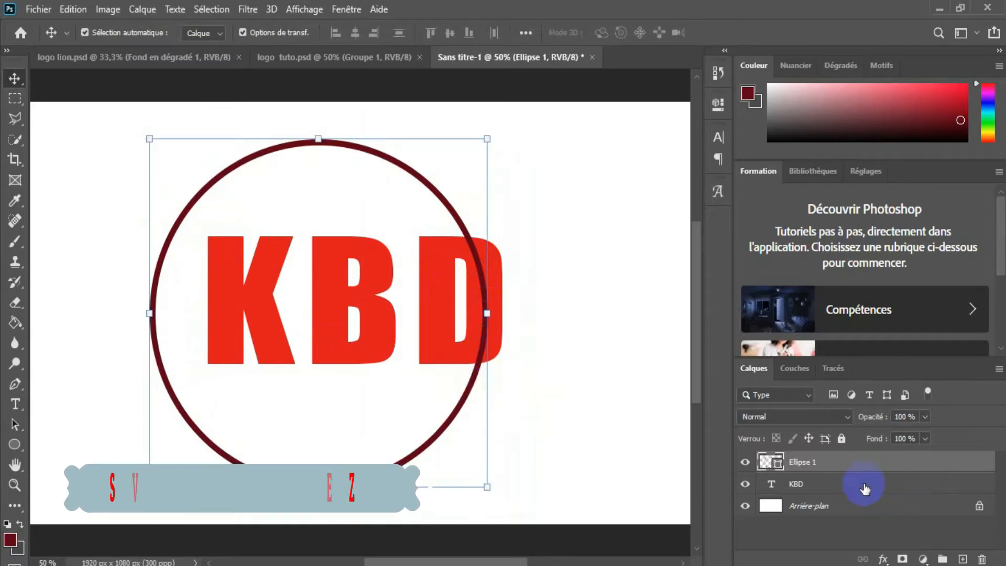
left_click(807, 485)
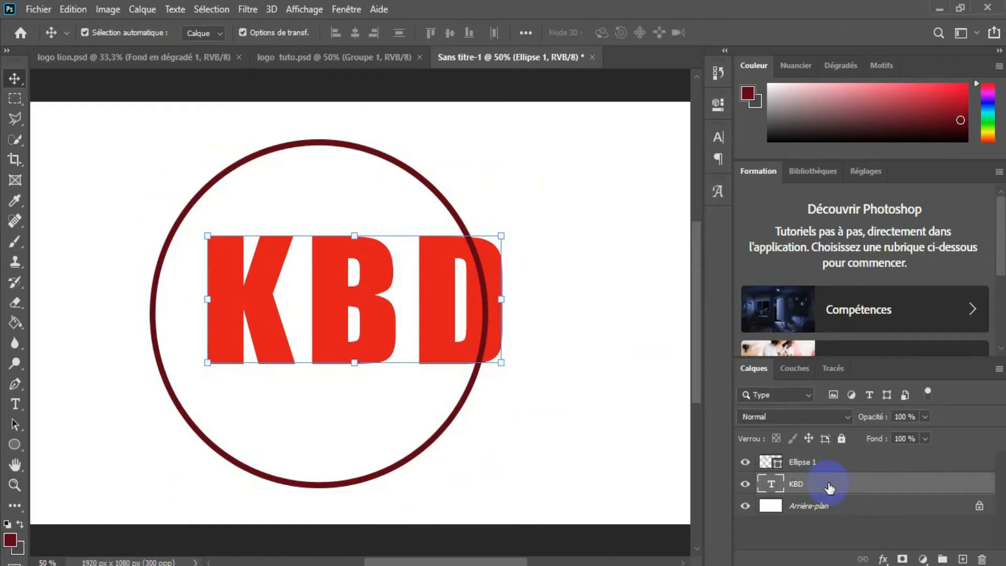
key("h")
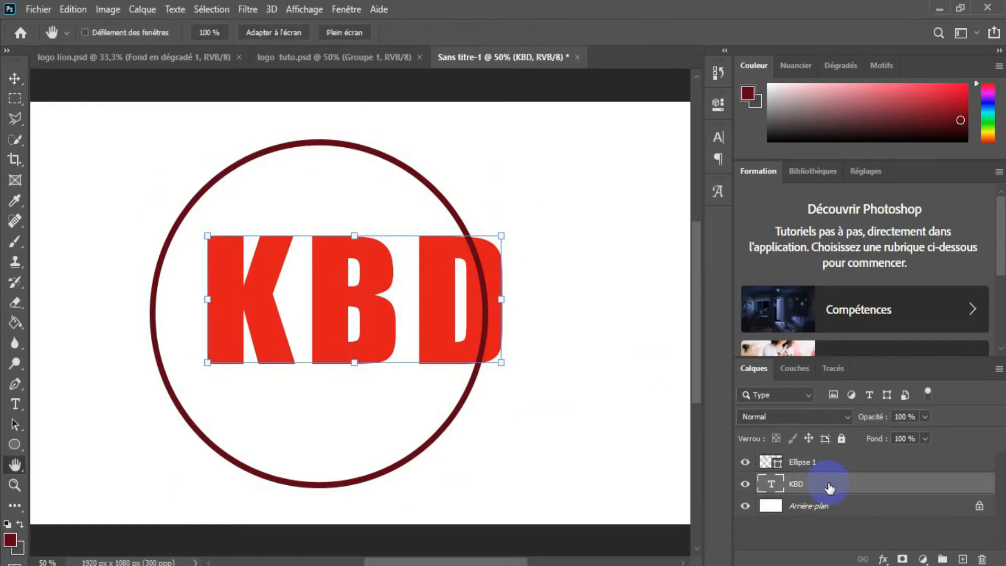
double_click(831, 483)
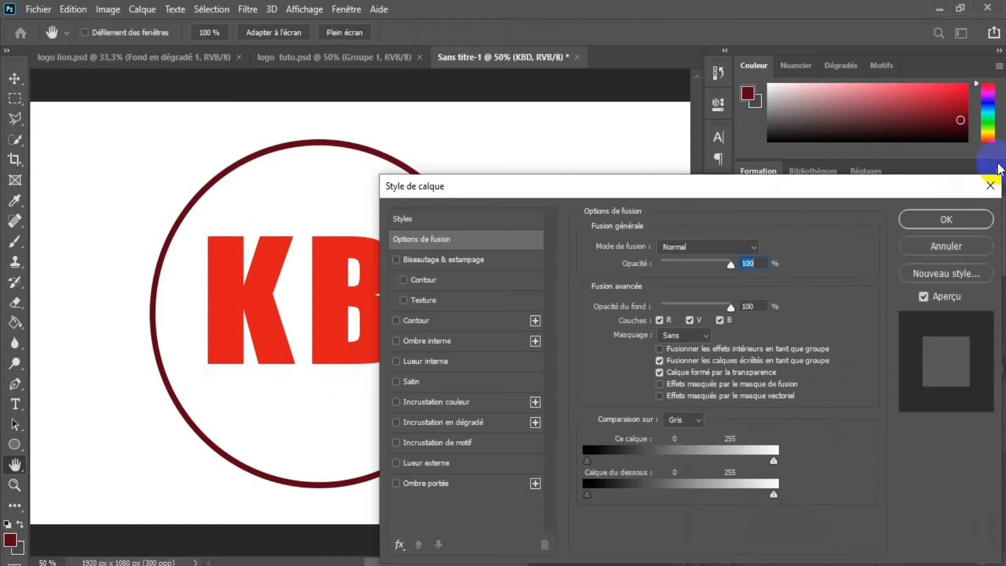
left_click(990, 187)
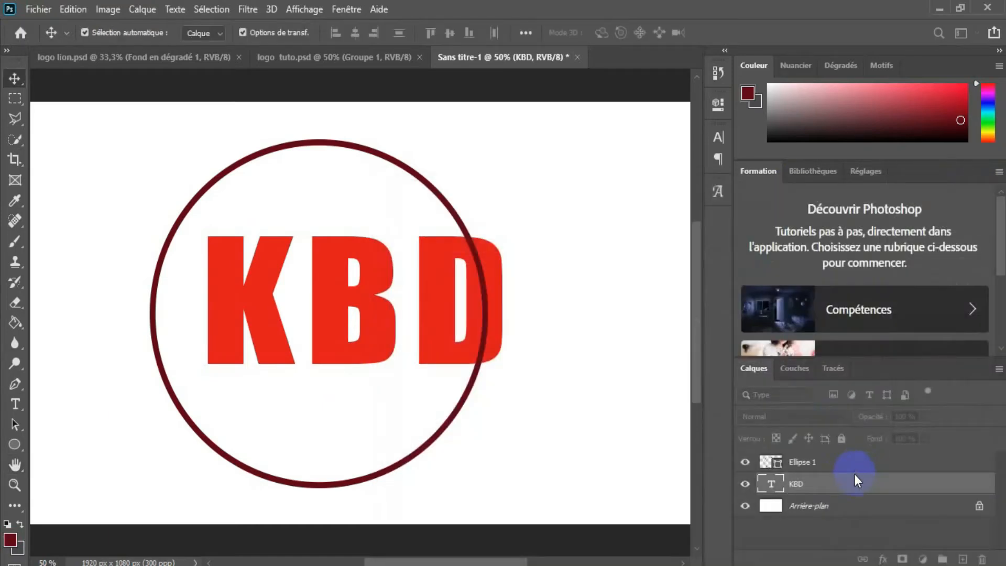
- Duplicate the KBD text layer and hide the original layer
key("ctrl+j")
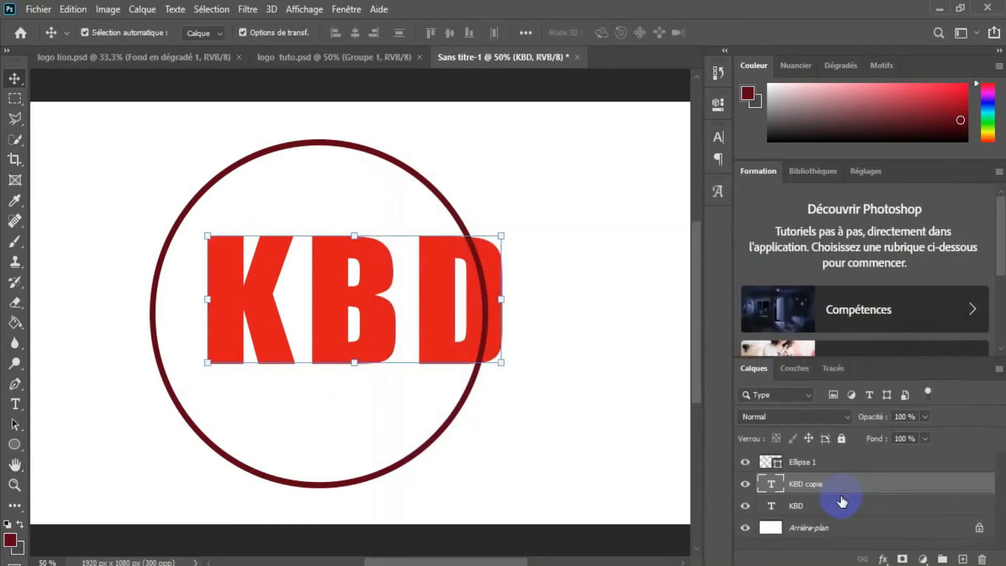
left_click(746, 507)
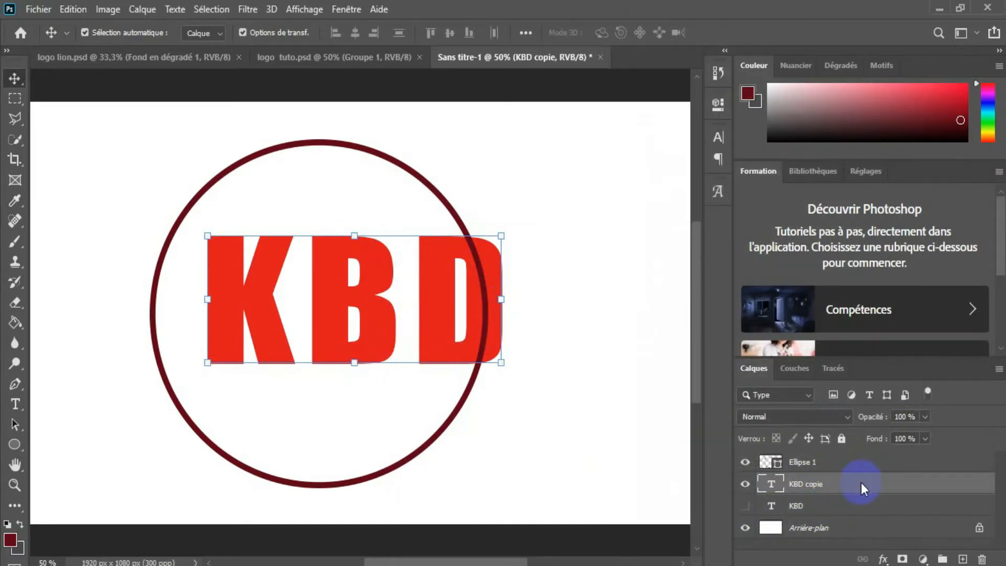
- Rasterize the text of the KBD copie layer
right_click(860, 485)
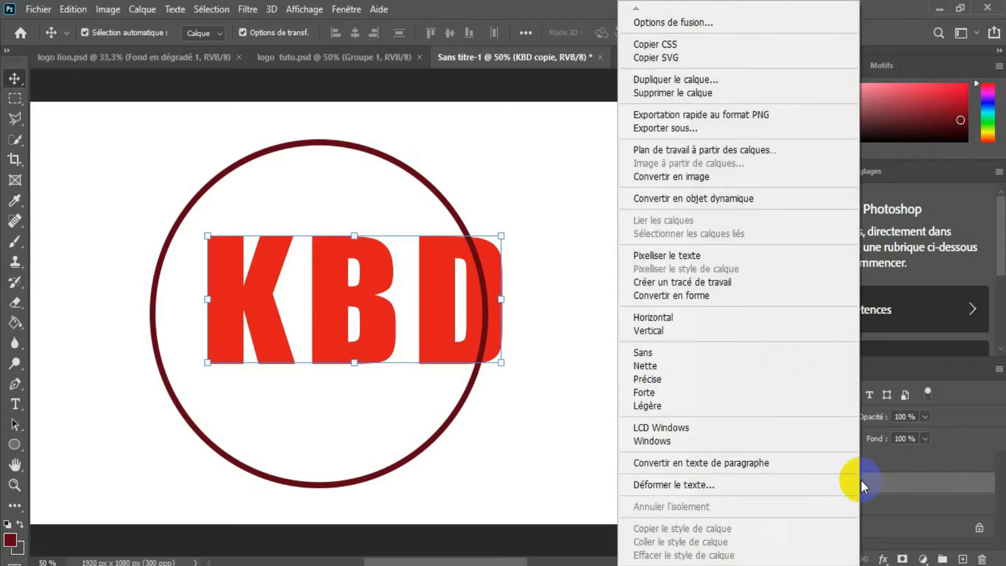
left_click(716, 255)
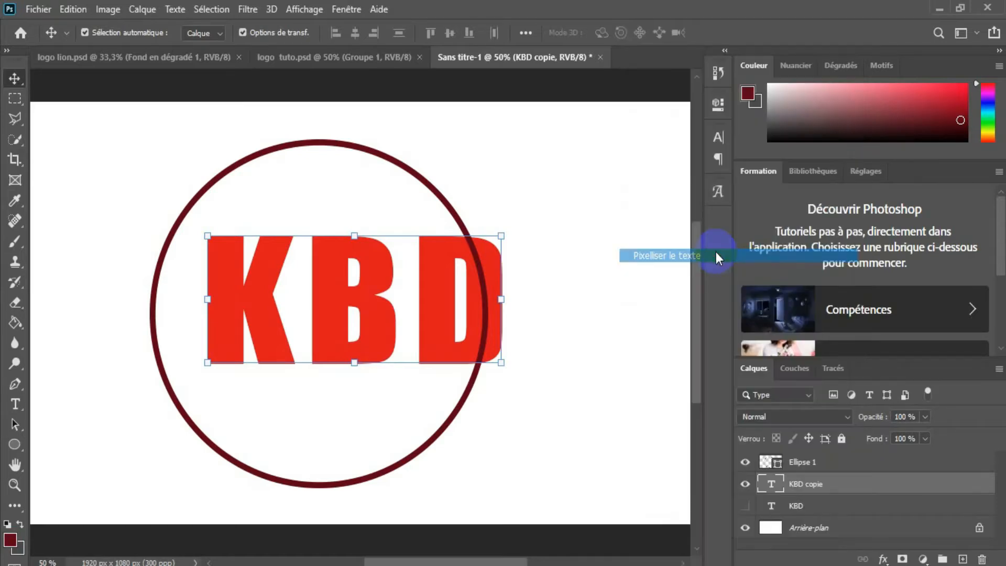
left_click(365, 303)
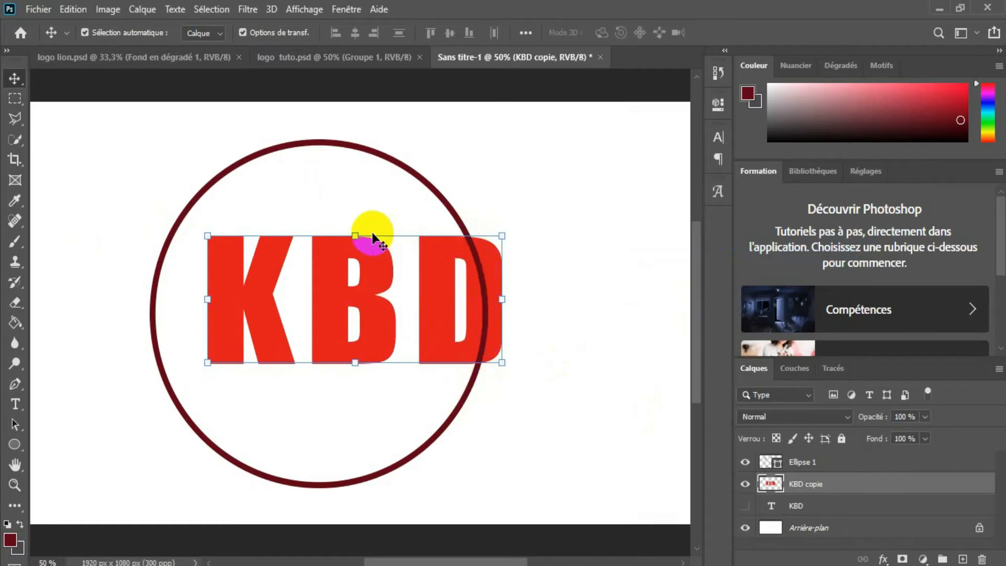
- Activate the Polygonal Lasso to outline the part of the ring that crosses the letter D on the KBD copie layer
left_click(15, 124)
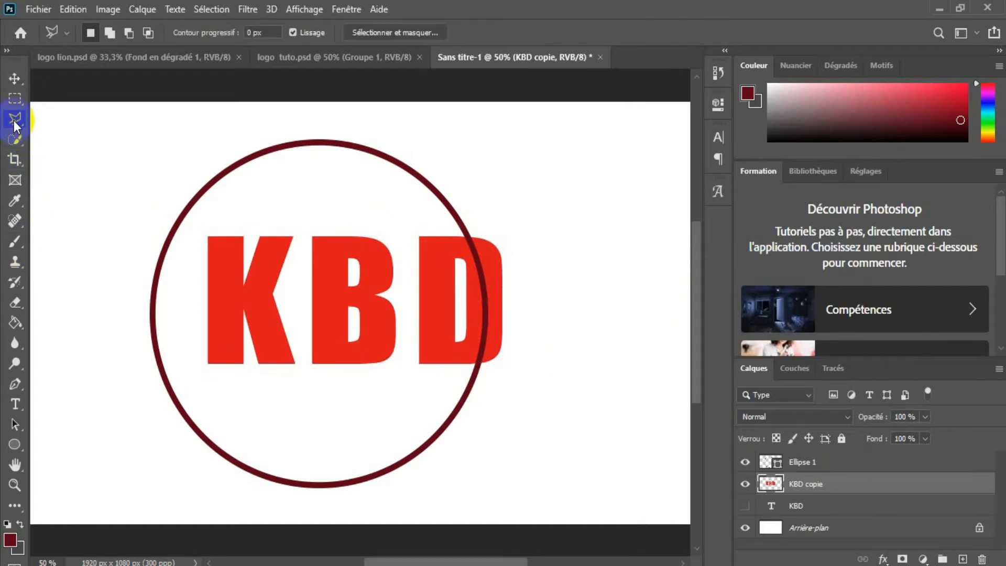
left_click(358, 244)
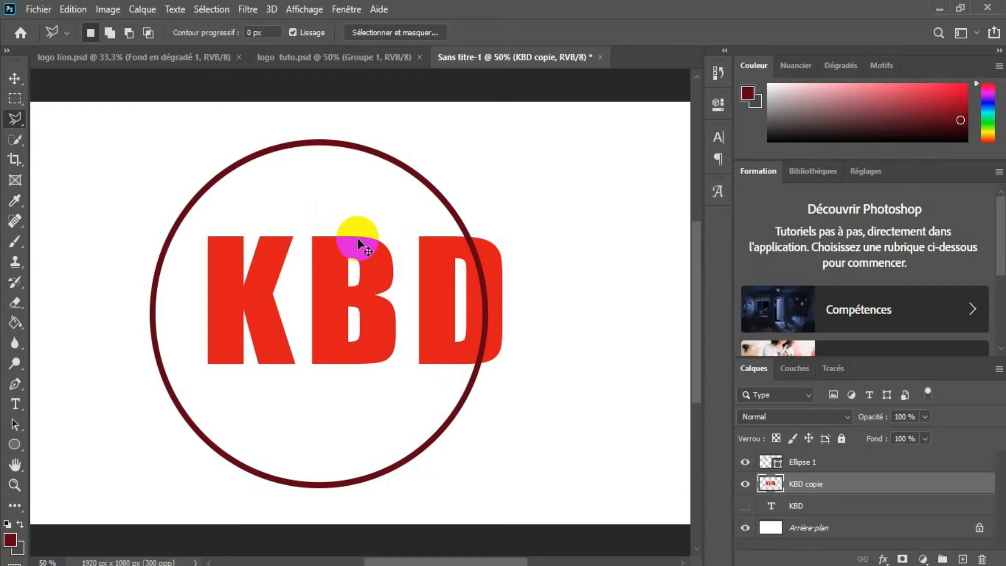
key("ctrl+plus")
key("ctrl+plus")
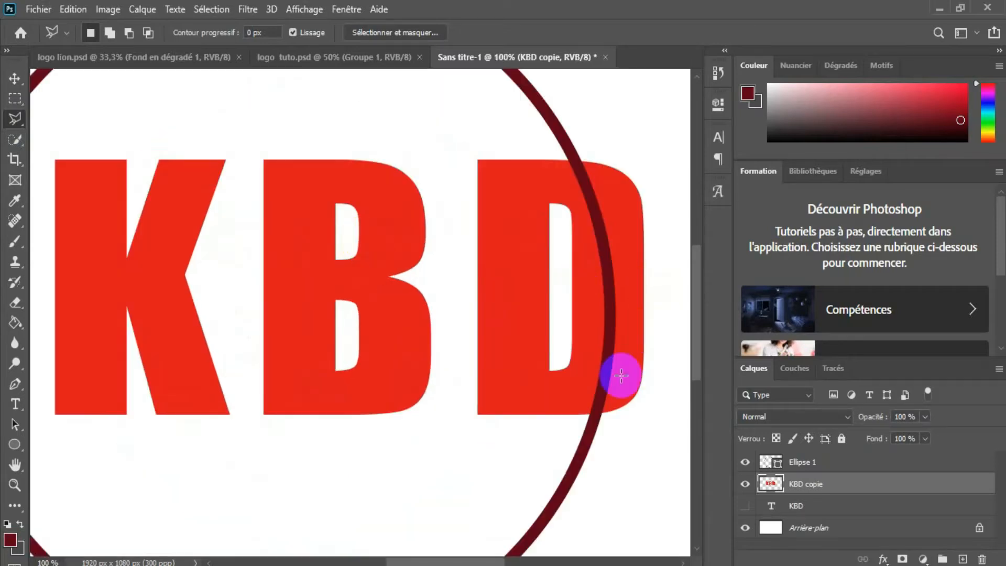
left_click(591, 412)
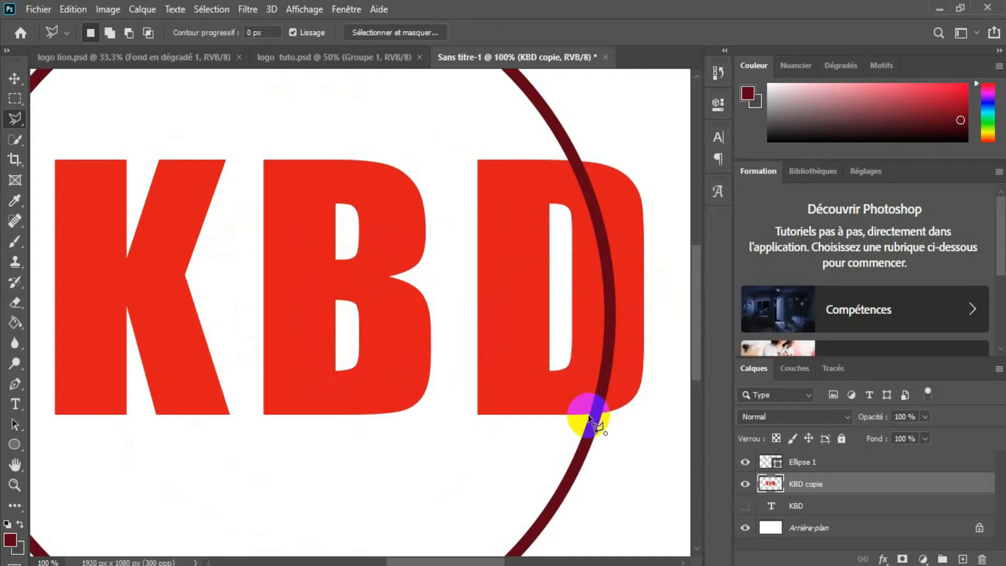
left_click(578, 428)
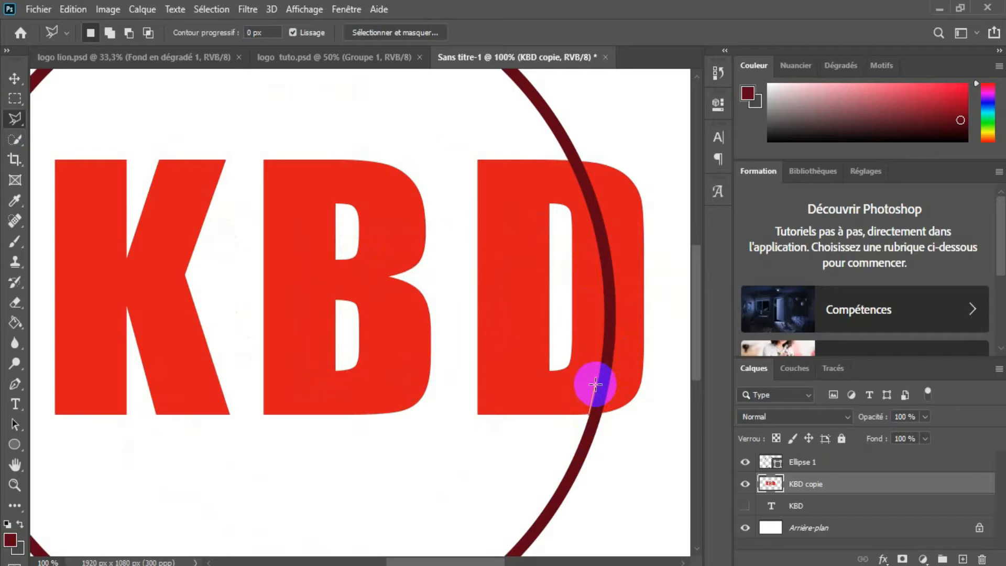
left_click(591, 416)
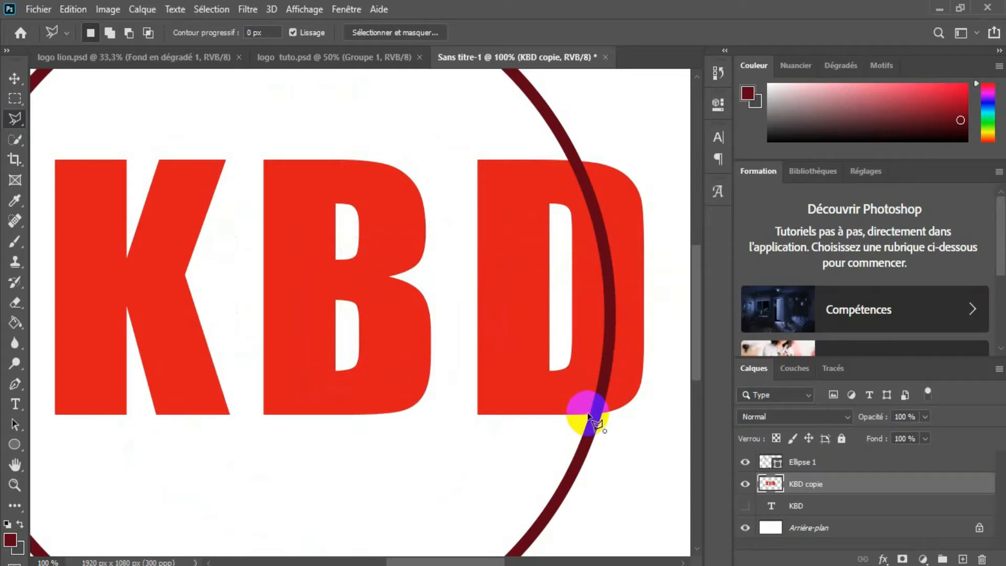
double_click(594, 388)
left_click(461, 224)
- Trace a lasso outline along the ring's inner edge, from the bottom of the letter D up to its top
left_click(587, 413)
left_click(596, 377)
left_click(599, 351)
left_click(602, 328)
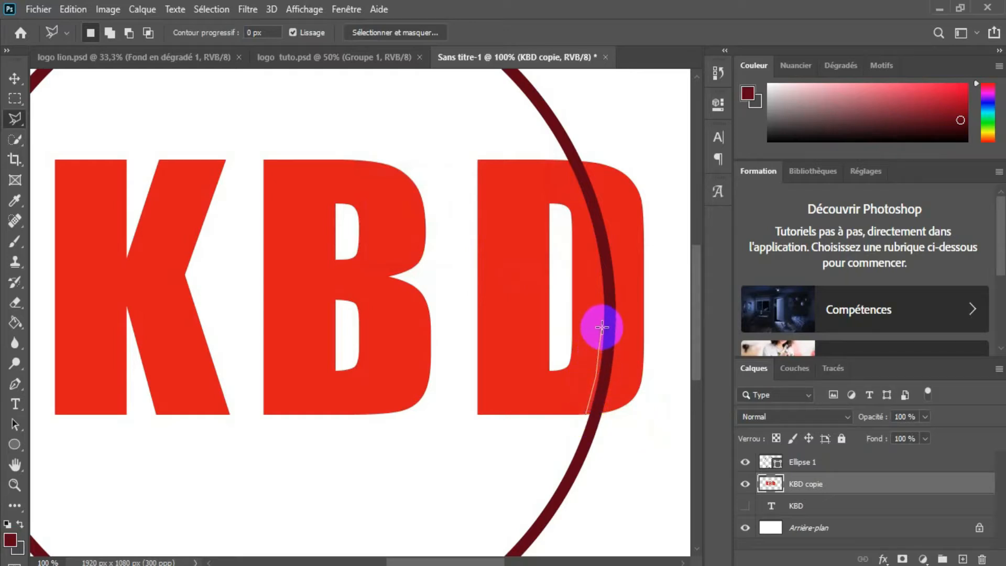
left_click(603, 292)
left_click(600, 262)
left_click(595, 240)
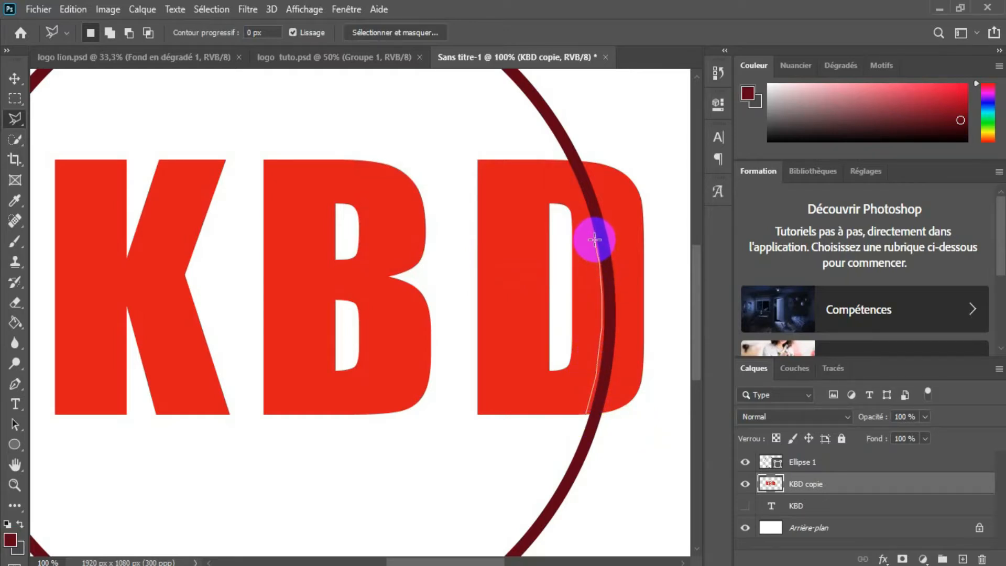
left_click(588, 219)
left_click(582, 199)
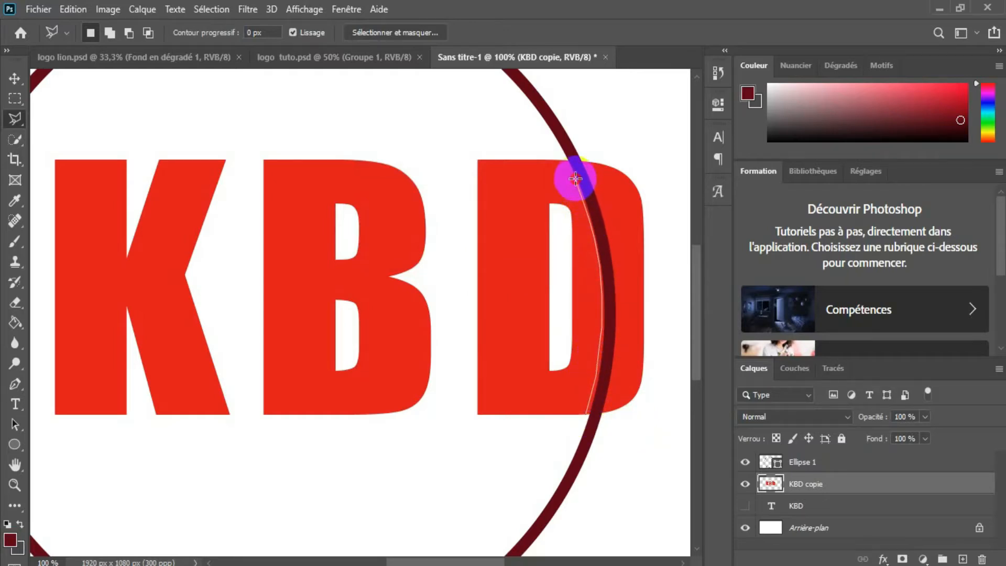
left_click(576, 180)
left_click(567, 160)
- Continue the lasso outline down the ring's outer edge and close it at the starting point below the letter D
left_click(581, 155)
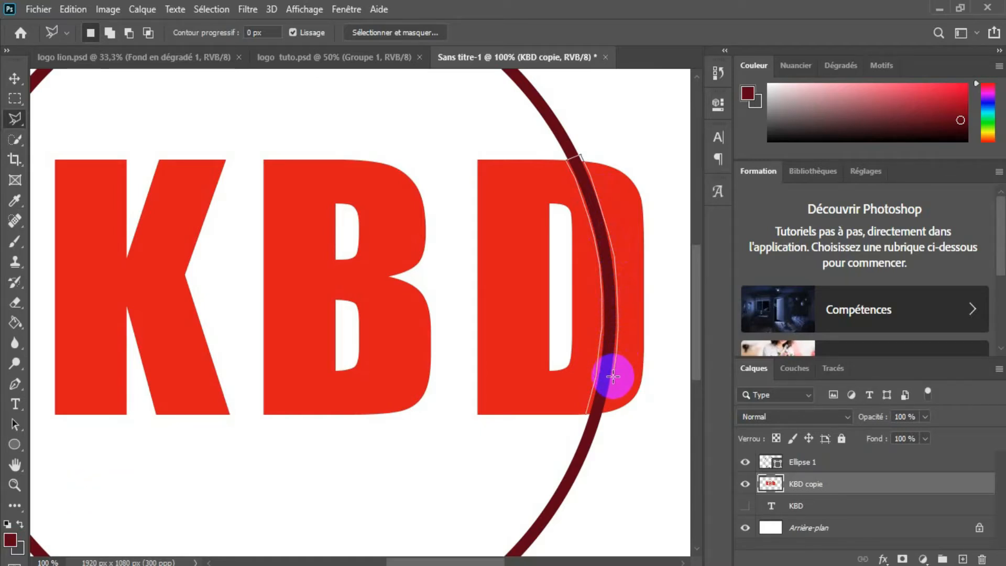
left_click(609, 394)
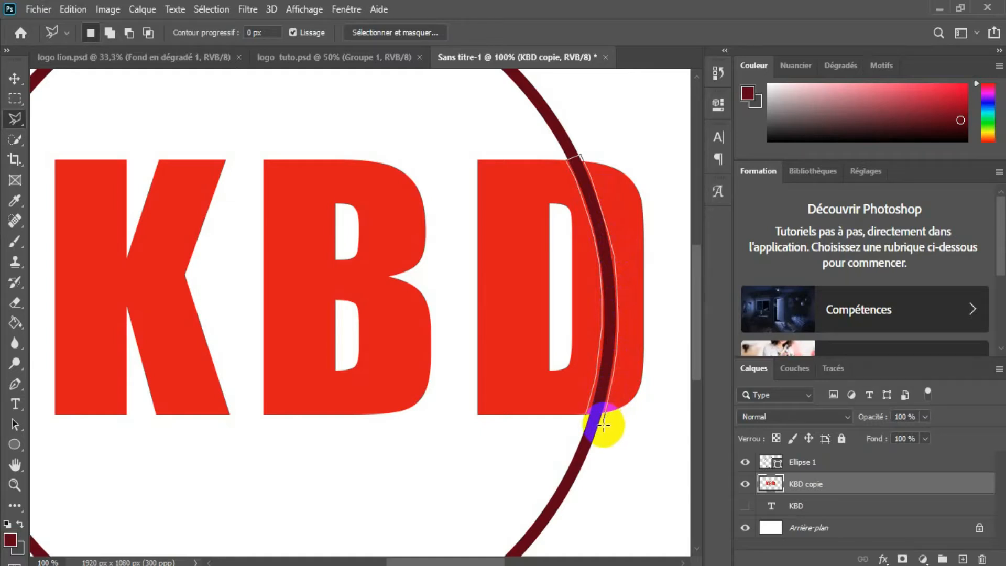
left_click(604, 425)
left_click(588, 415)
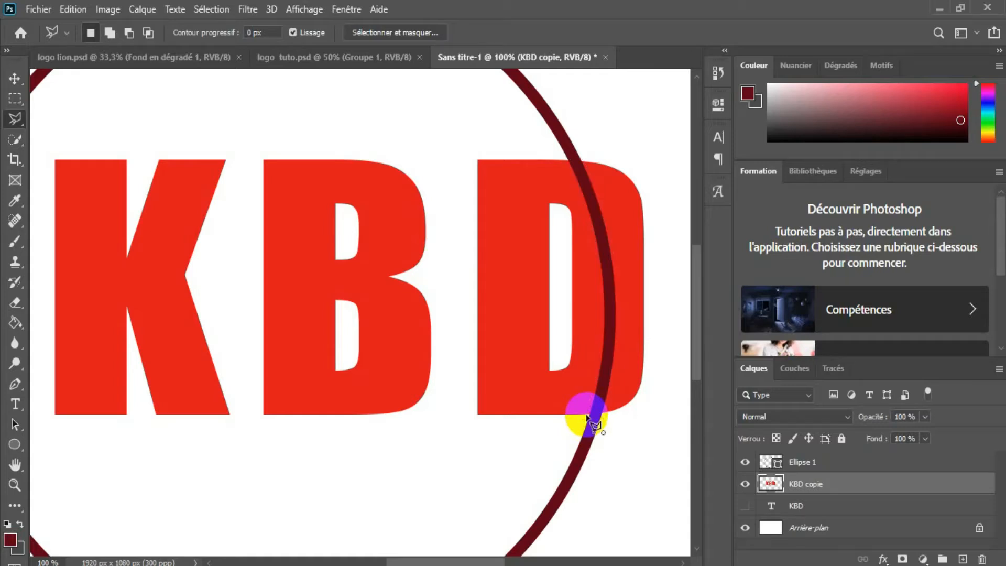
left_click(596, 366)
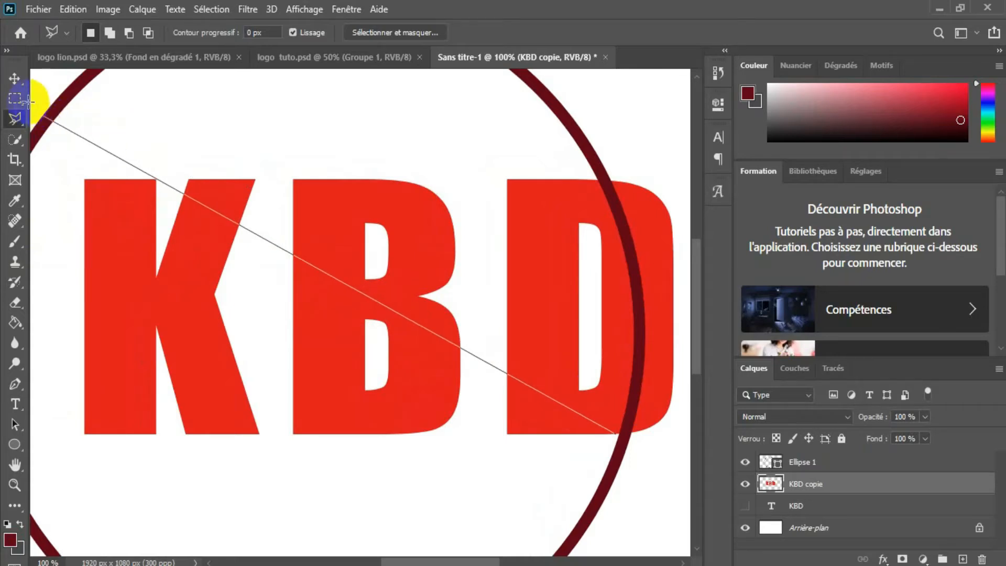
left_click(423, 343)
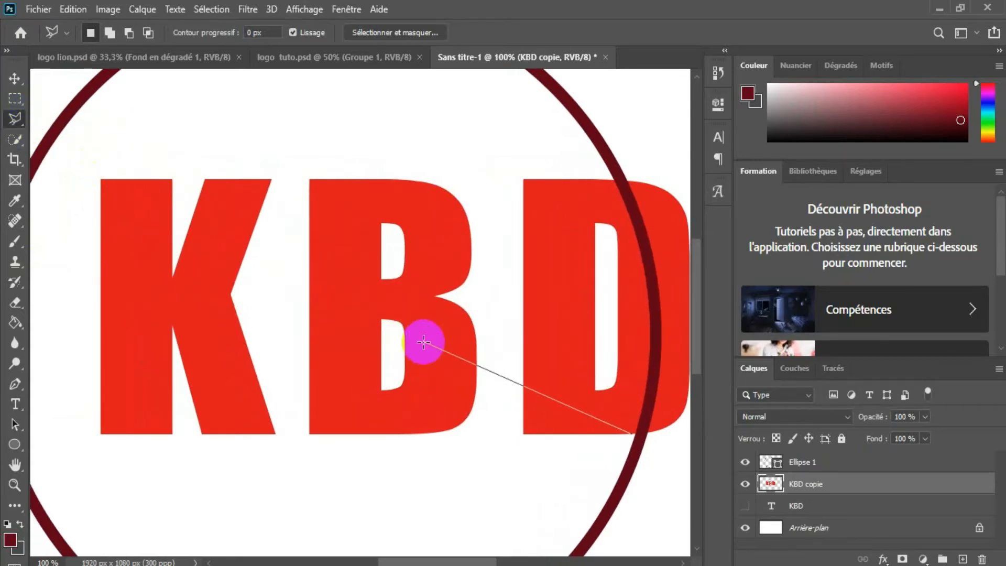
left_click(424, 342)
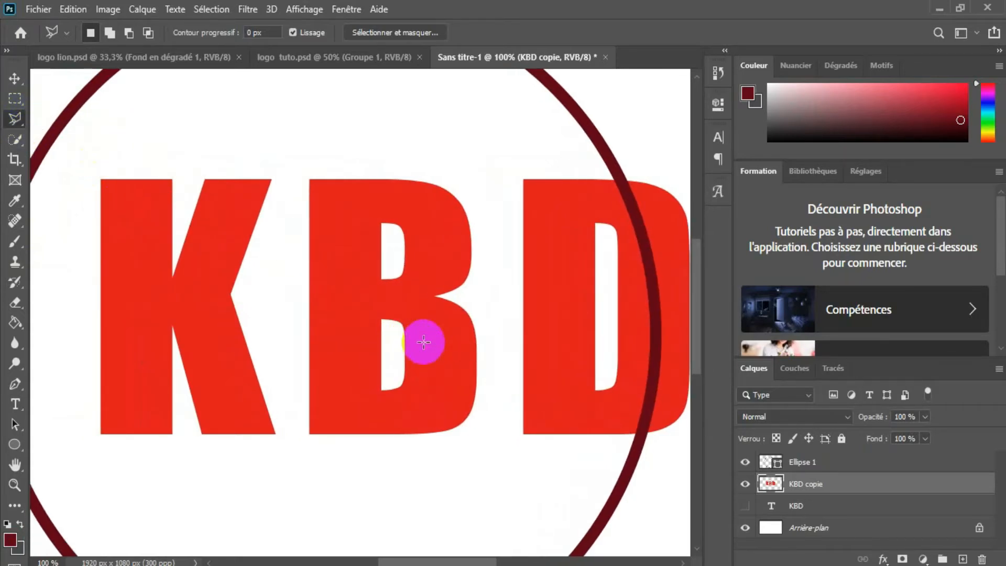
left_click(15, 140)
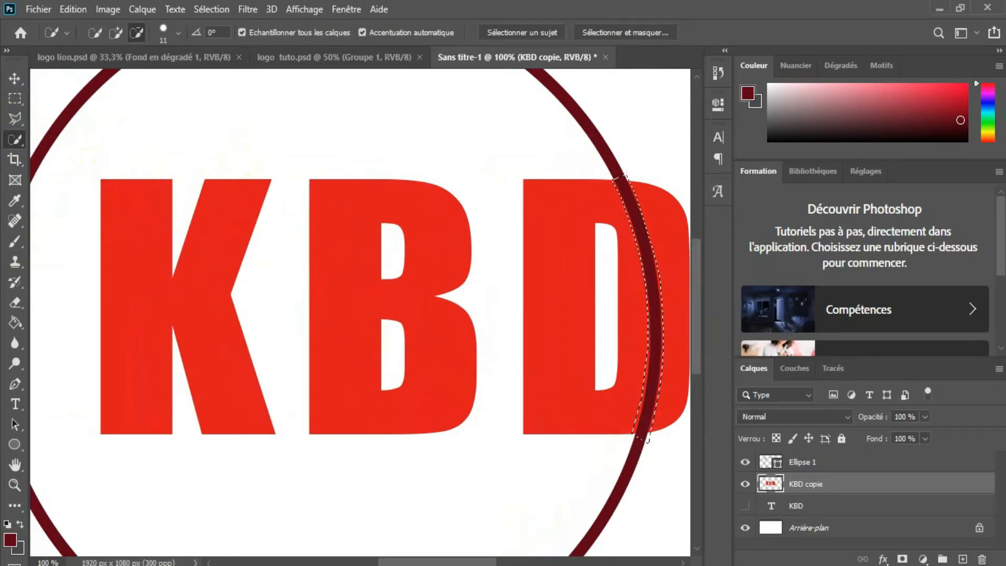
left_click_drag(459, 563, 465, 562)
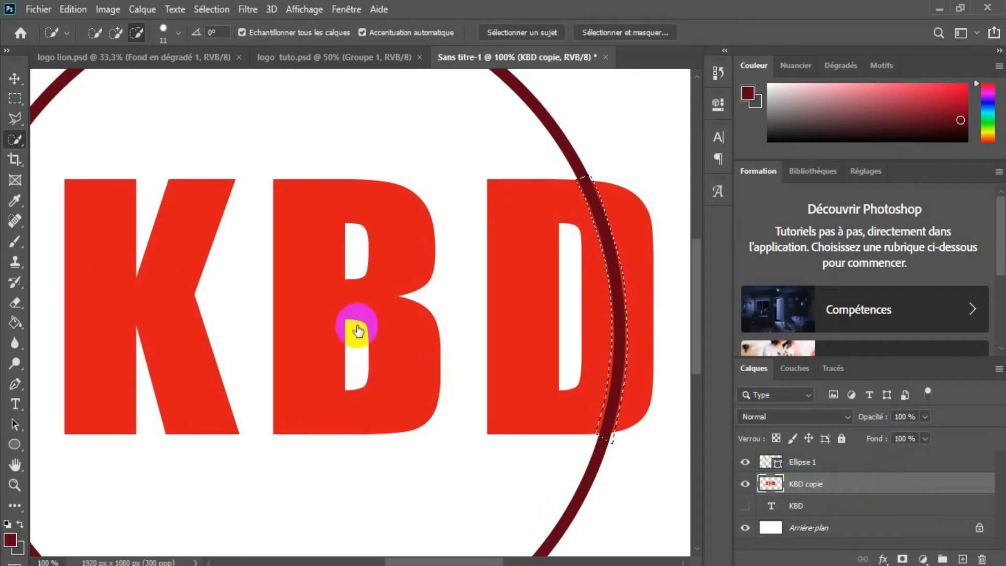
left_click(16, 308)
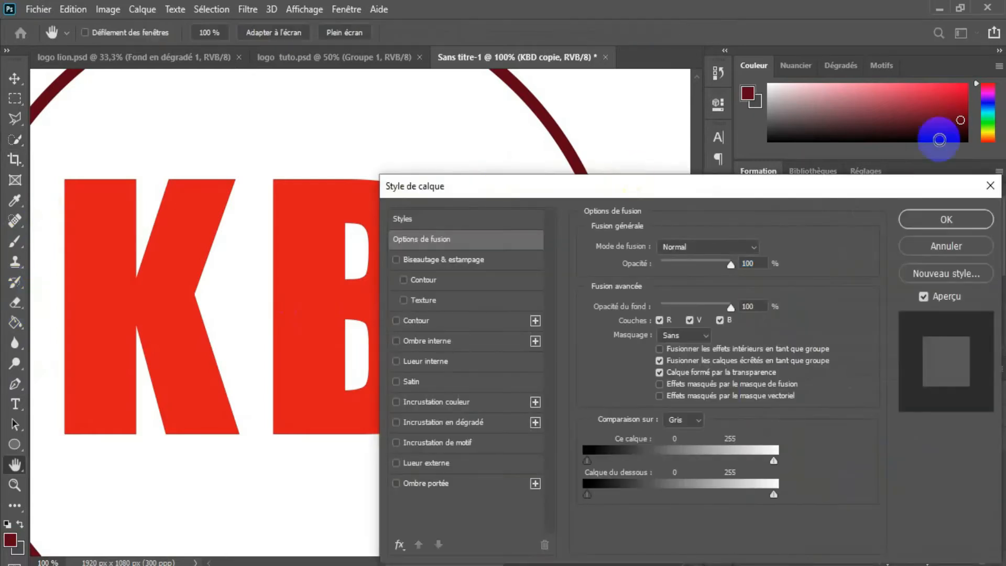
left_click(995, 184)
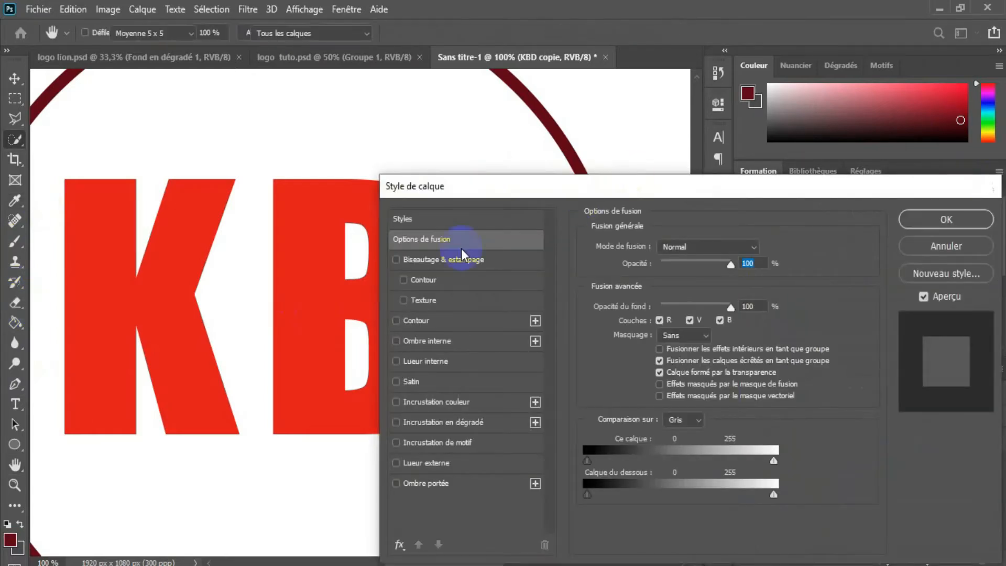
- Erase the selected strip of the letter D around the ring on the KBD copie layer, and clear the selection
left_click(15, 305)
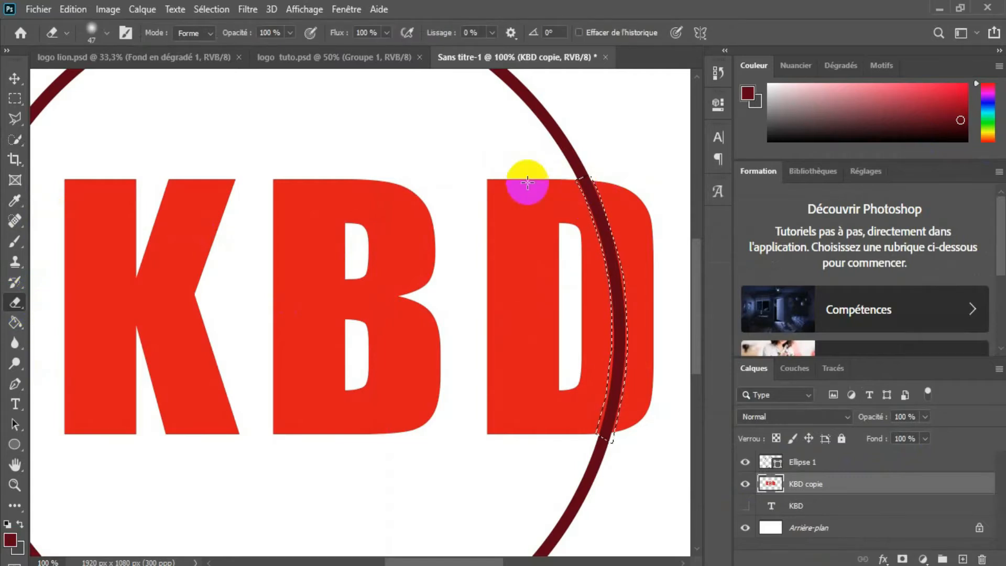
mouse_move(580, 202)
left_mouse_down()
mouse_move(579, 180)
mouse_move(600, 270)
mouse_move(590, 419)
mouse_move(611, 310)
left_mouse_up()
mouse_move(589, 464)
left_mouse_down()
mouse_move(602, 416)
mouse_move(589, 465)
mouse_move(611, 162)
mouse_move(577, 173)
mouse_move(590, 175)
mouse_move(629, 279)
mouse_move(602, 175)
mouse_move(589, 162)
mouse_move(598, 483)
left_mouse_up()
key("ctrl+d")
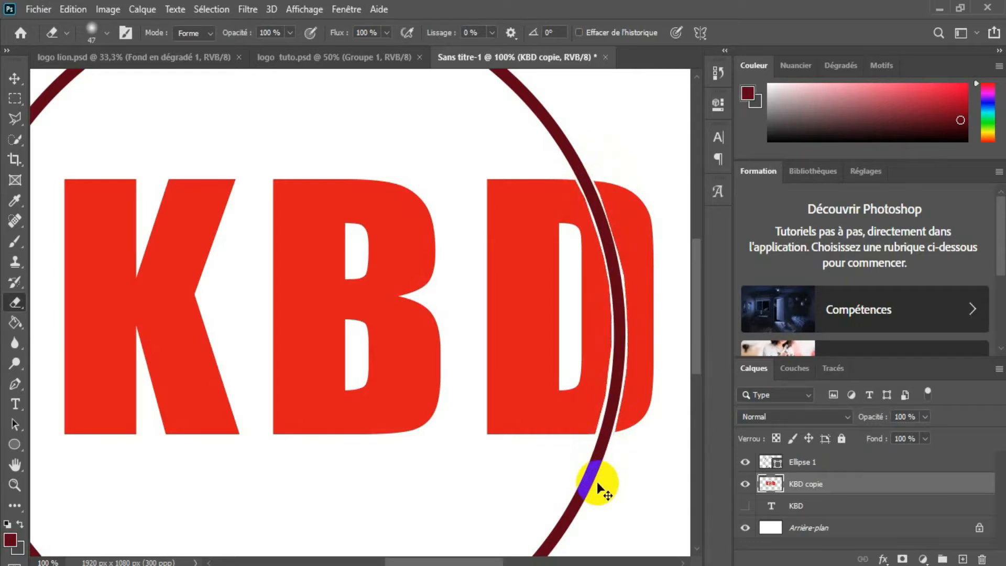
key("ctrl+minus")
key("ctrl+minus")
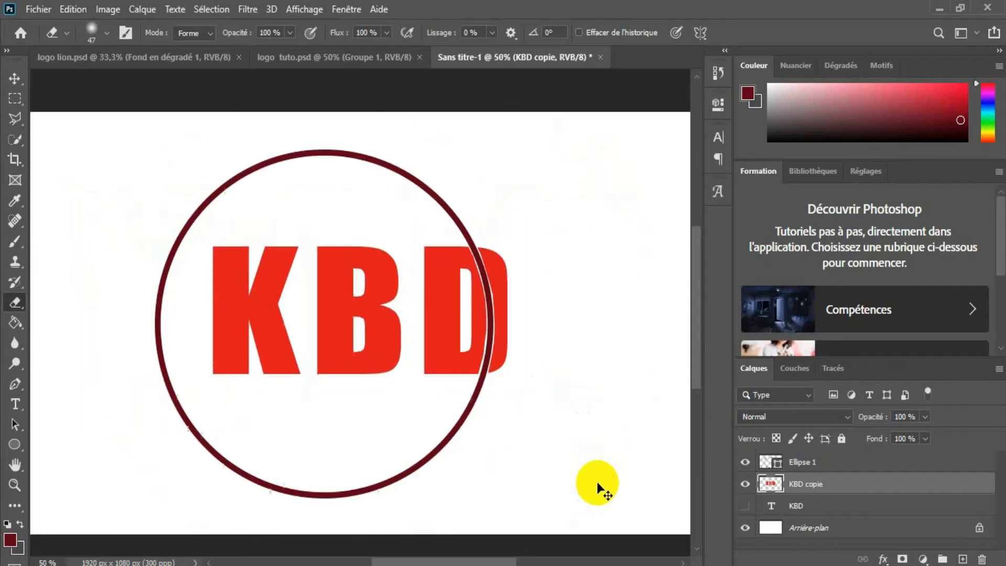
key("ctrl+plus")
key("ctrl+plus")
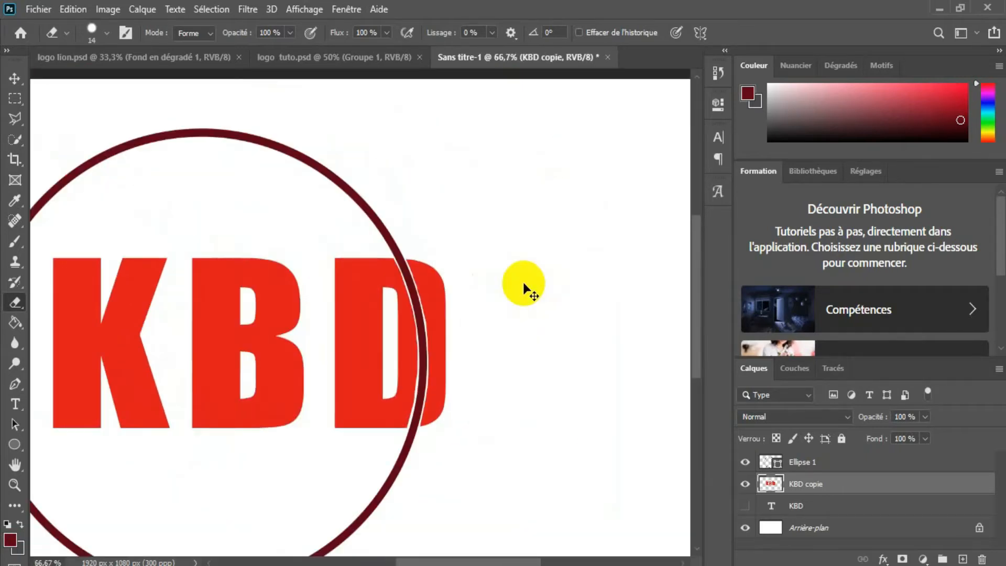
key("ctrl+minus")
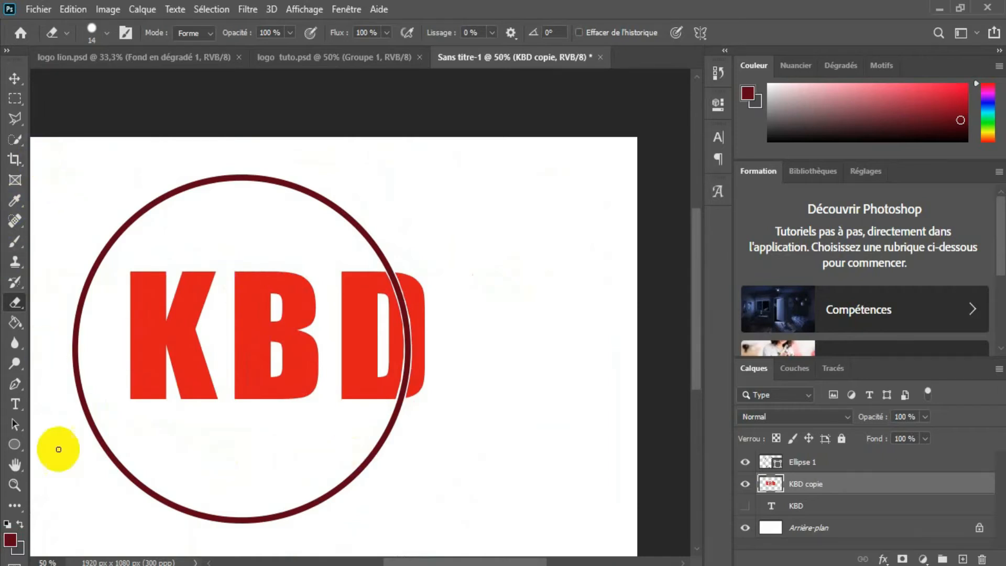
- Start a new Impact text line in the empty area beside the KBD lettering and set its size to 35,01 pt
left_click(14, 404)
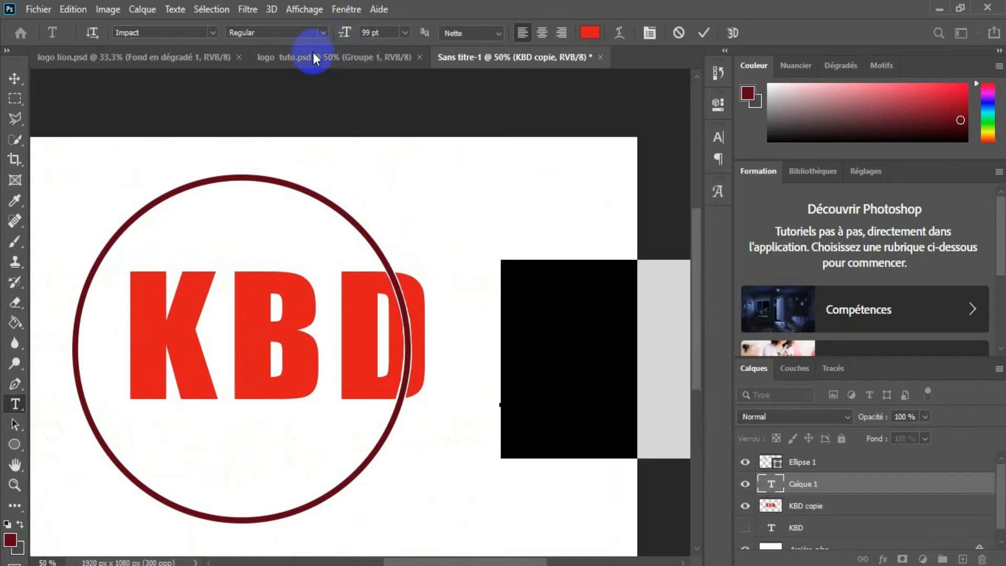
left_click_drag(341, 37, 332, 11)
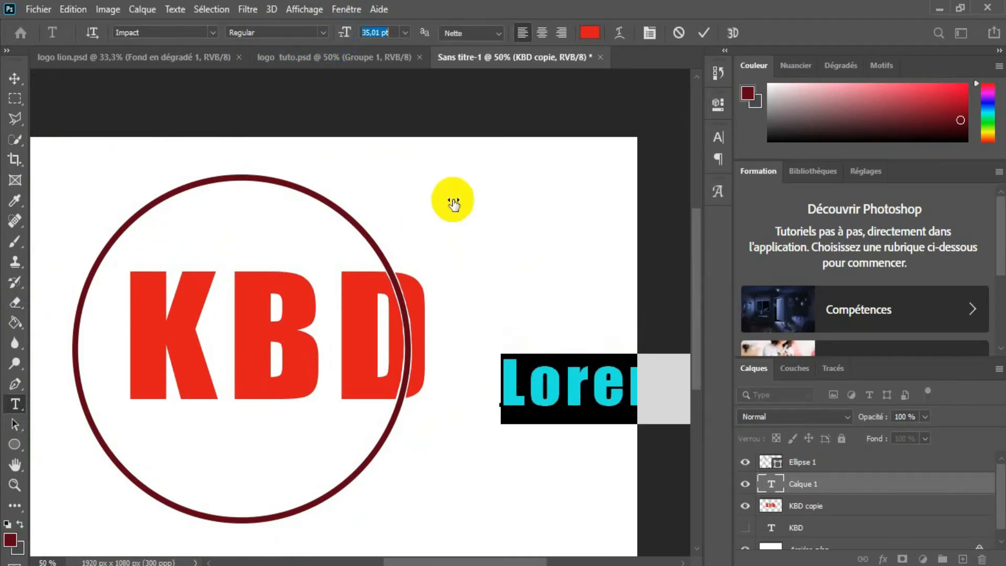
left_click(590, 387)
left_click(505, 385, "shift")
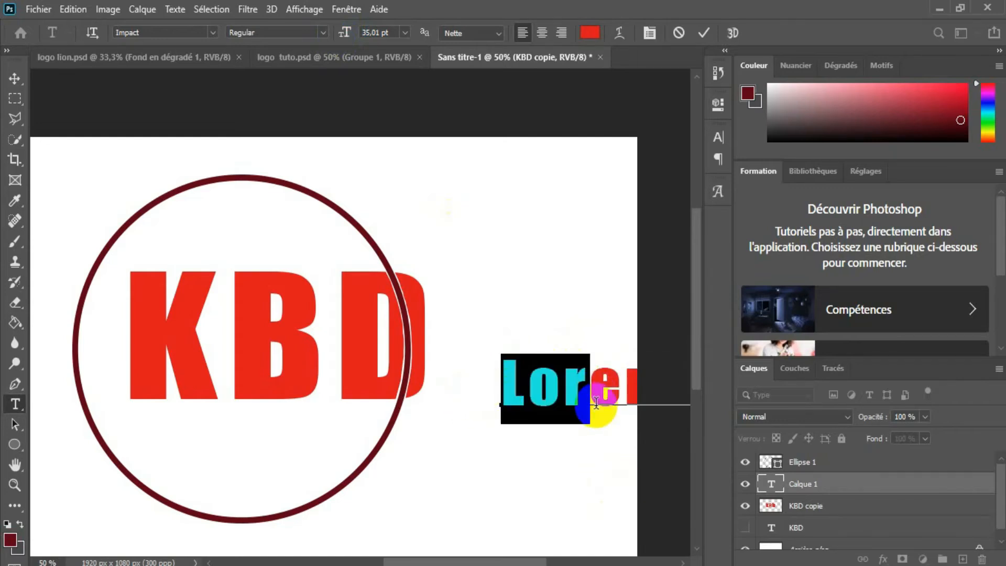
left_click(596, 403)
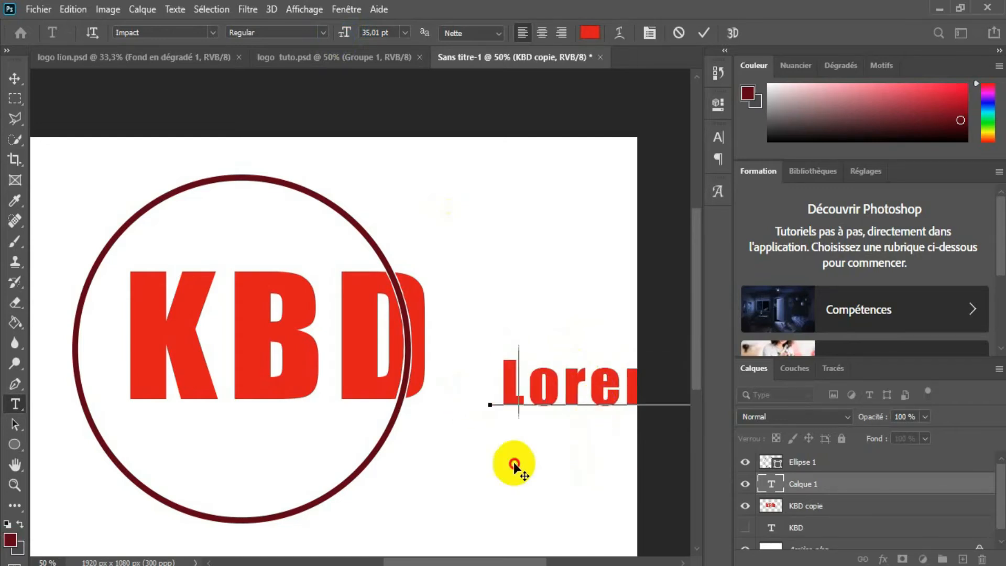
- Move the new text line down and to the left so it starts just beneath the letter D
left_click_drag(494, 463, 411, 521)
left_click(633, 424)
left_click(330, 425)
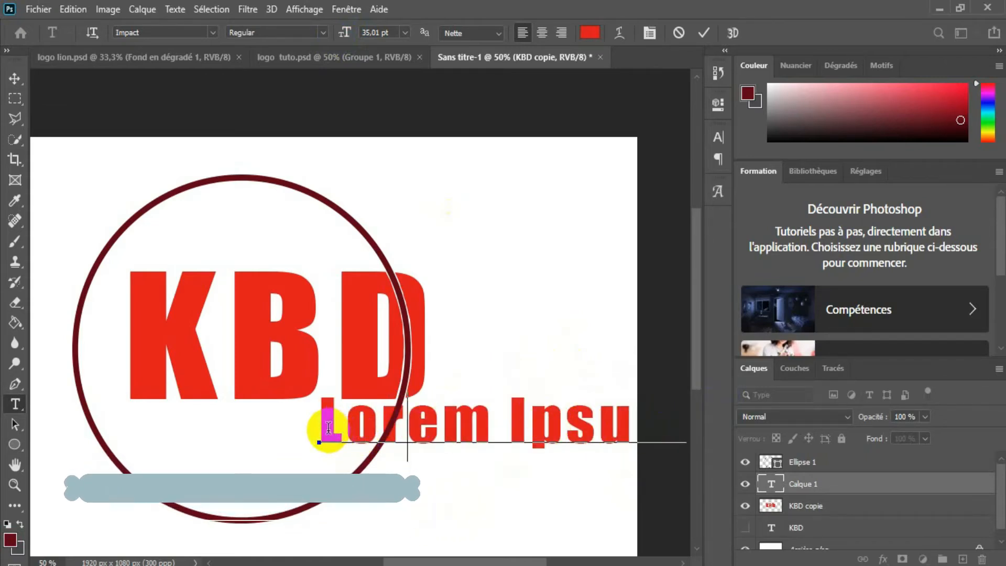
- Replace the placeholder of the new text line beneath the letter D with "King Boss D isegn"
left_click_drag(324, 422, 894, 422)
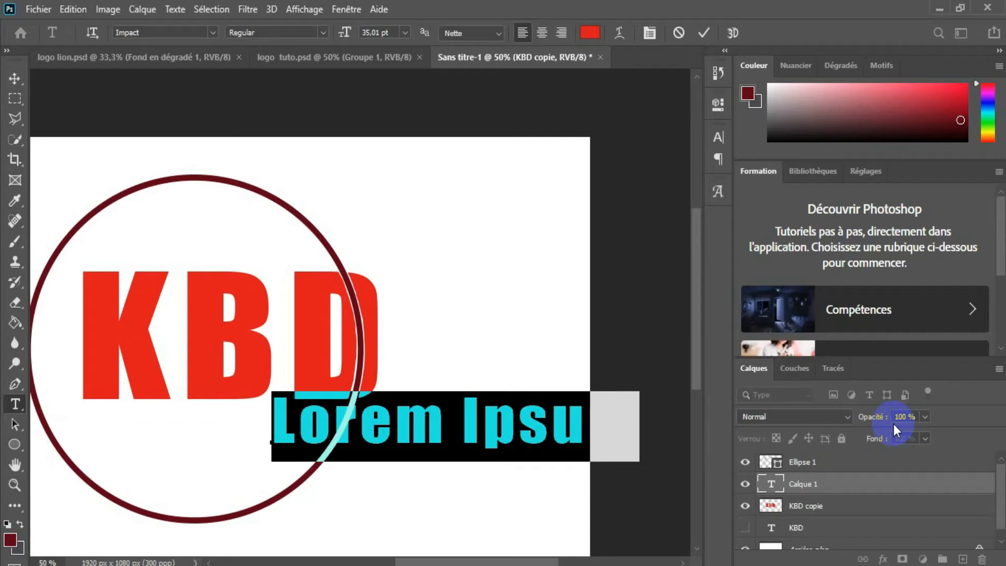
key("ctrl+h")
type("ki")
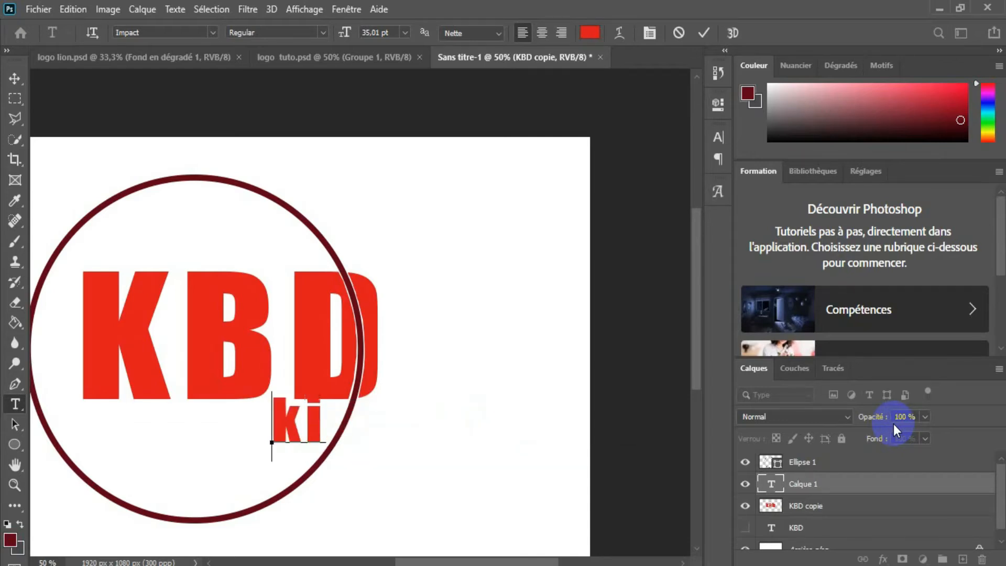
key("BackSpace")
key("BackSpace")
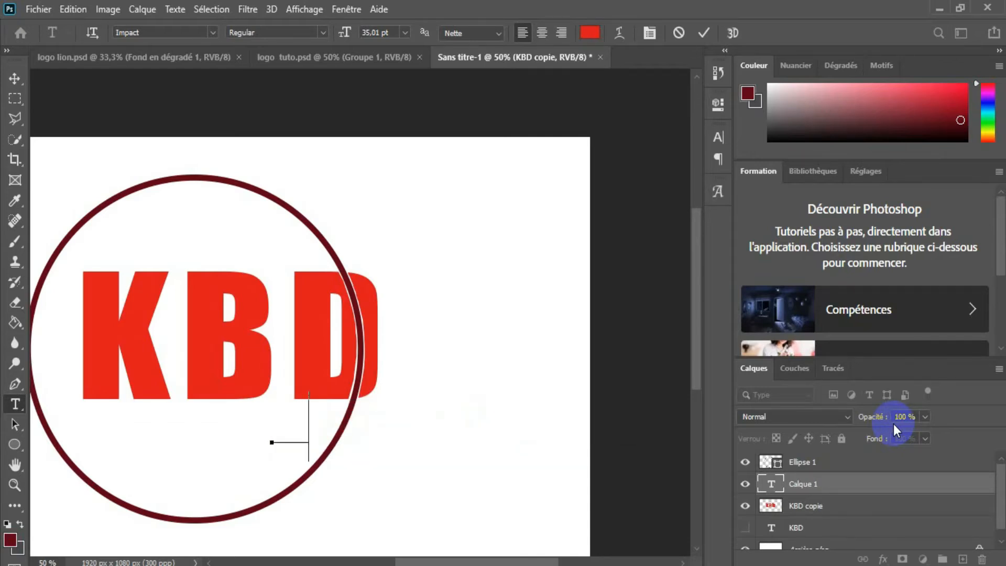
type("K")
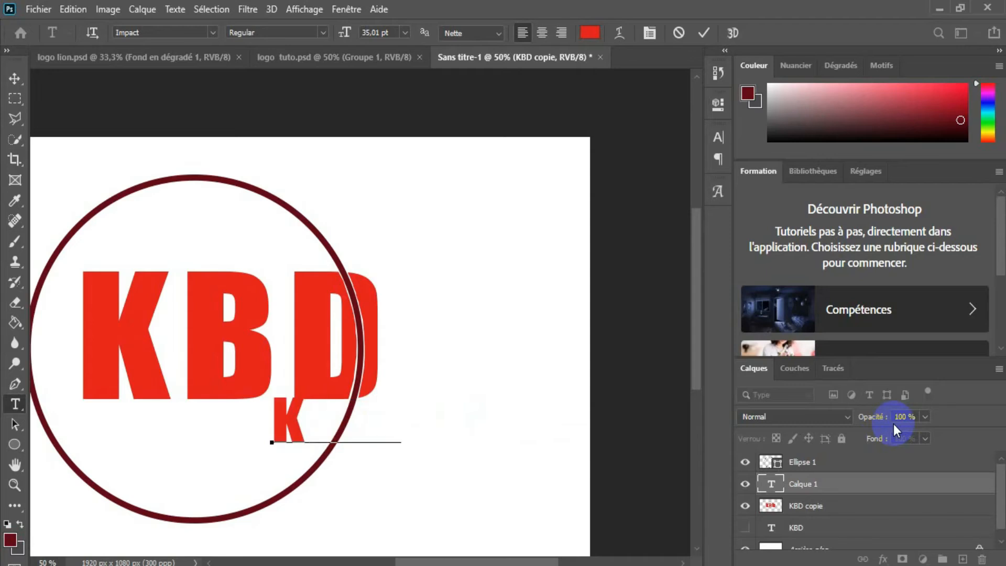
type("ing ")
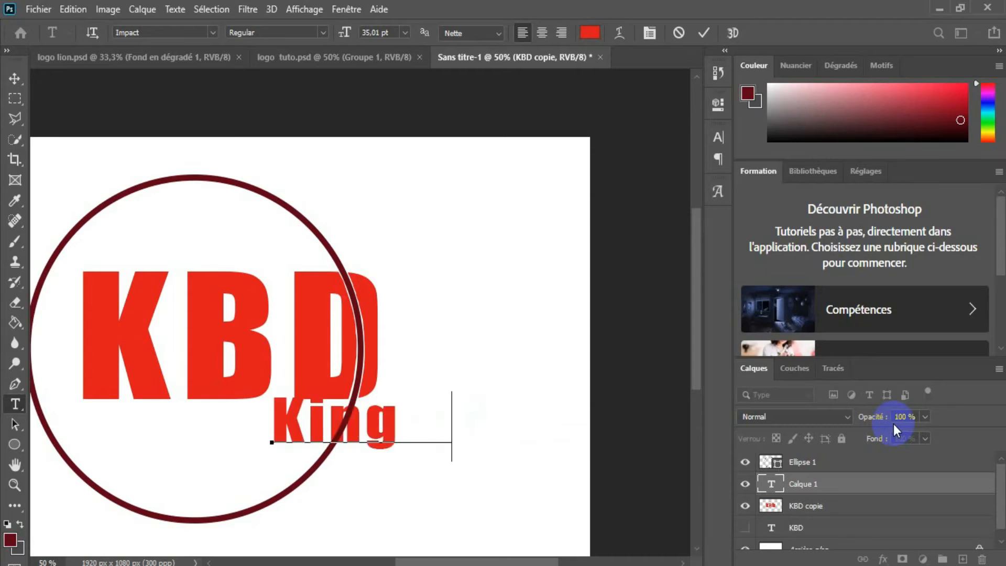
type("b")
key("BackSpace")
key("BackSpace")
type("B")
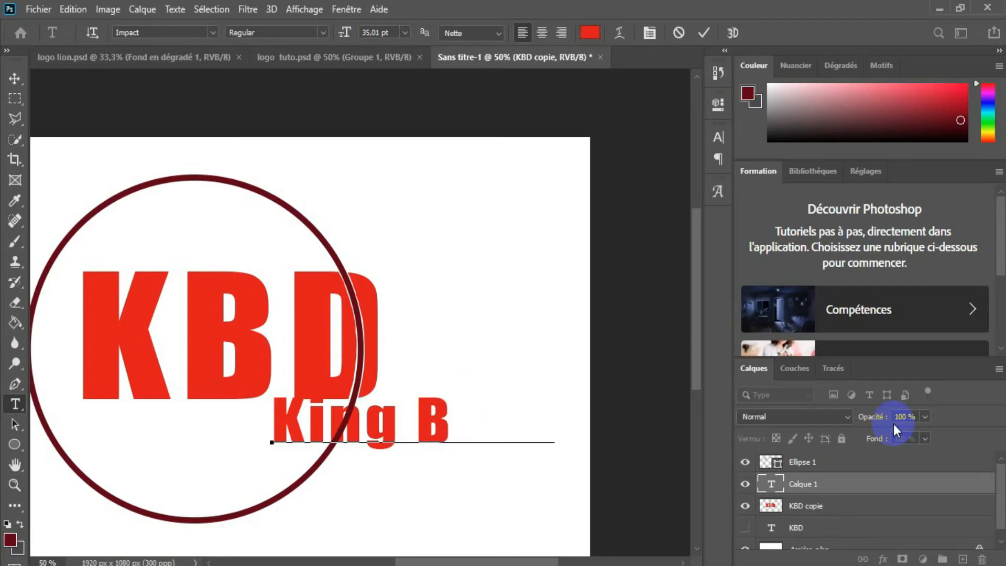
type("oss")
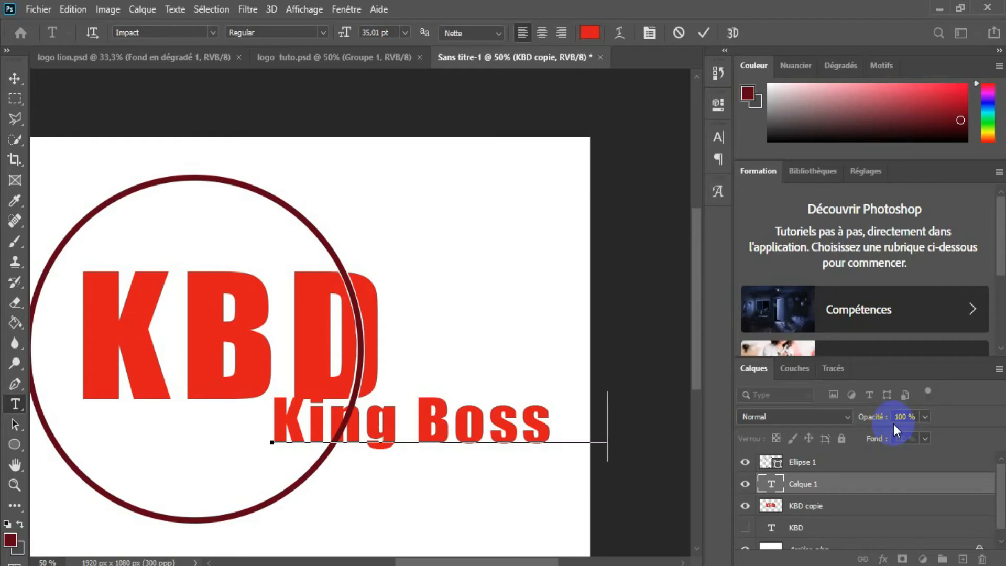
type(" D")
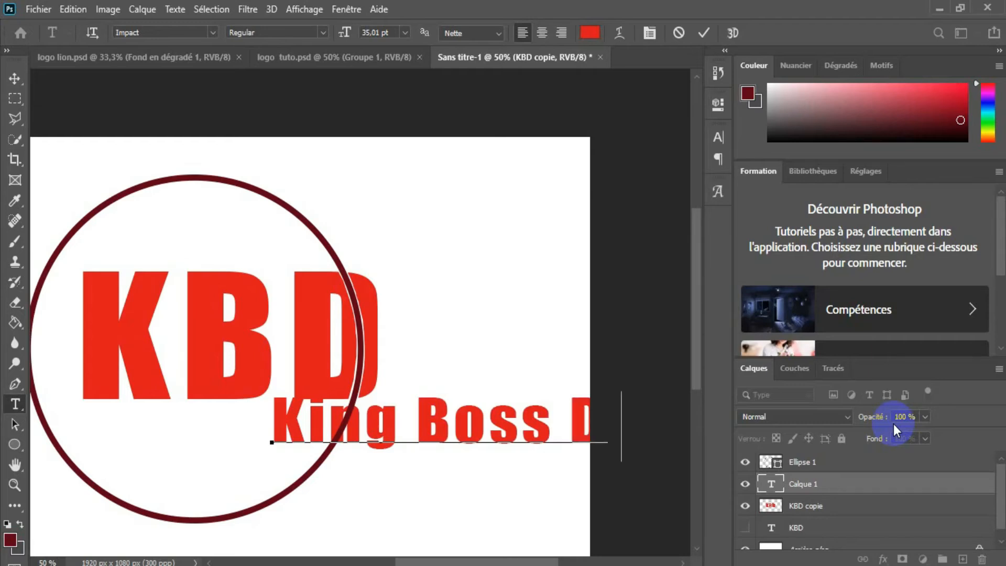
type(" isegn")
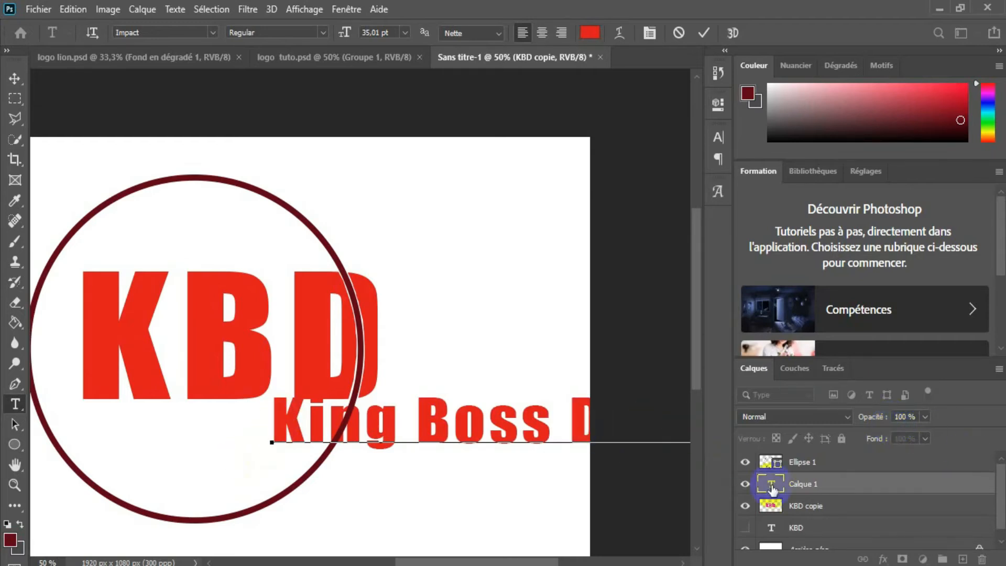
- Set the King Boss D isegn text size to 13,01 pt and move the line centrally beneath the KBD lettering
double_click(772, 487)
mouse_move(346, 35)
left_mouse_down()
mouse_move(318, 34)
mouse_move(351, 40)
mouse_move(342, 34)
left_mouse_up()
left_click(703, 33)
left_click(409, 449)
left_click_drag(455, 497, 303, 479)
- Set the letter spacing of the King Boss D isegn line to 0
left_click_drag(314, 418, 36, 419)
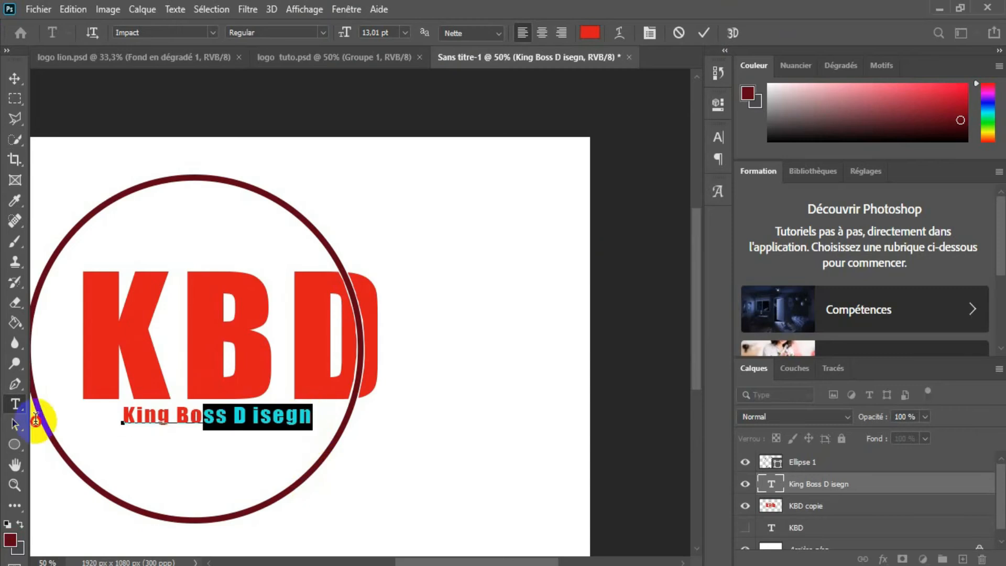
left_click(650, 32)
left_click_drag(642, 198, 646, 209)
left_click(703, 33)
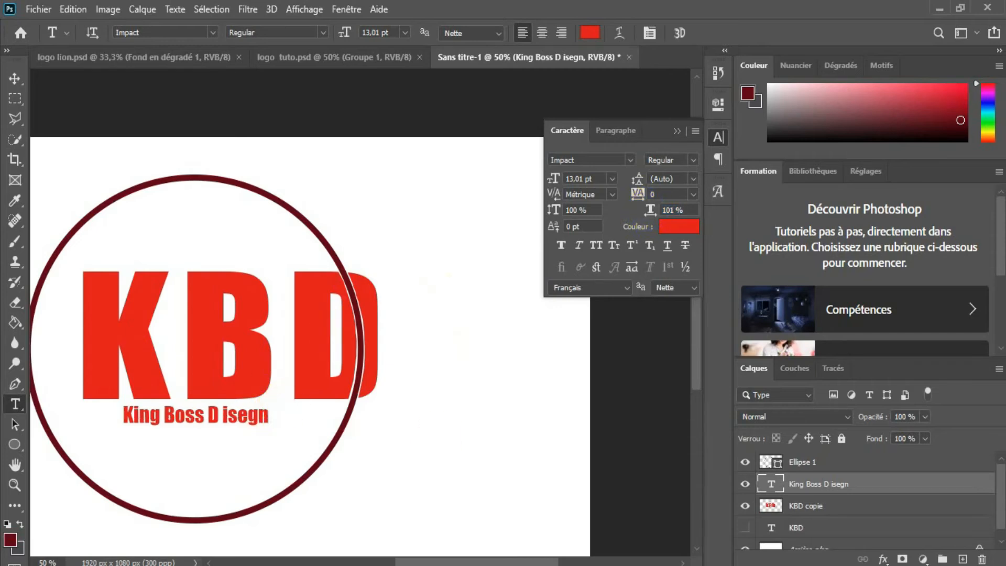
mouse_move(522, 565)
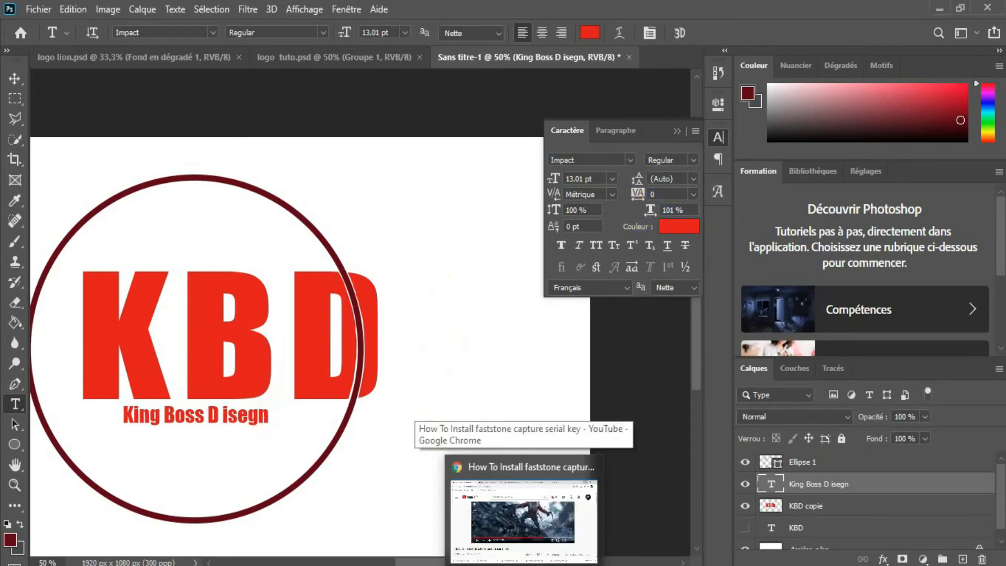
key("ctrl+minus")
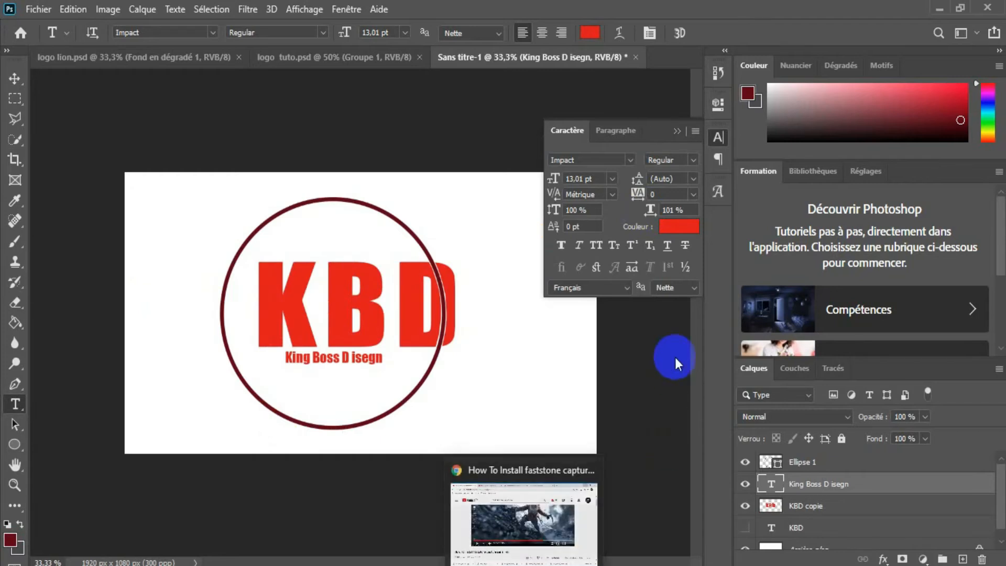
left_click(677, 132)
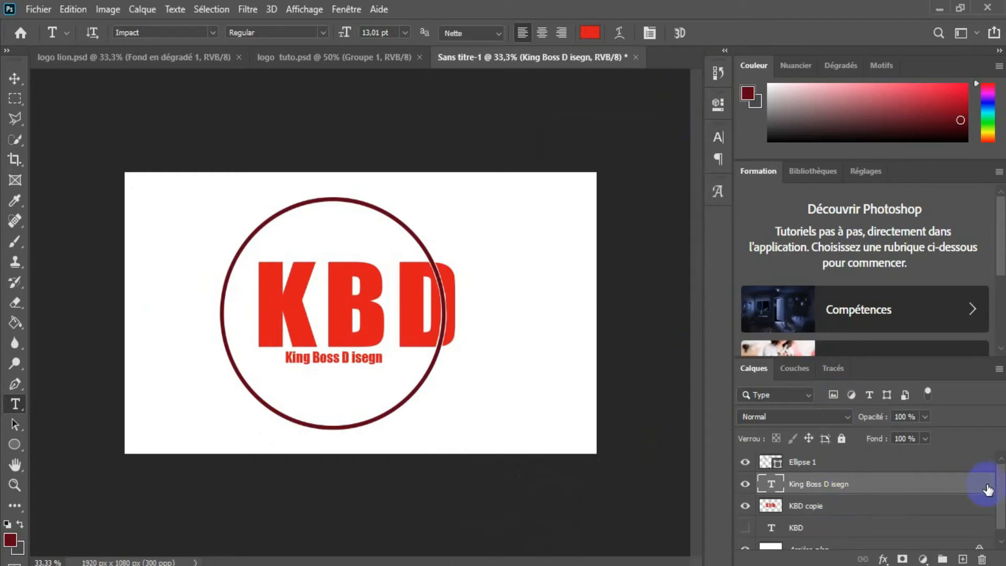
scroll(1002, 485, "down", 1)
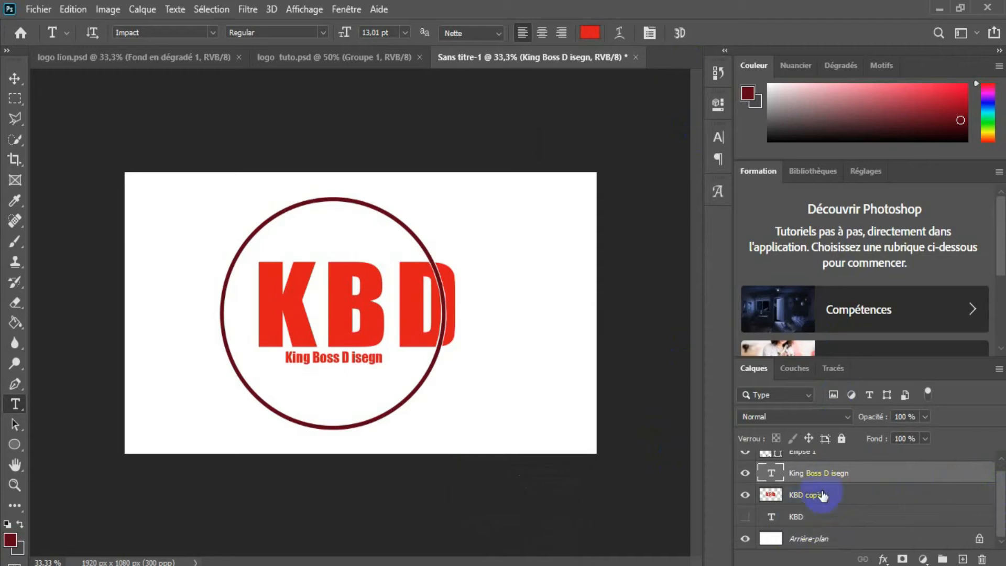
left_click(849, 498)
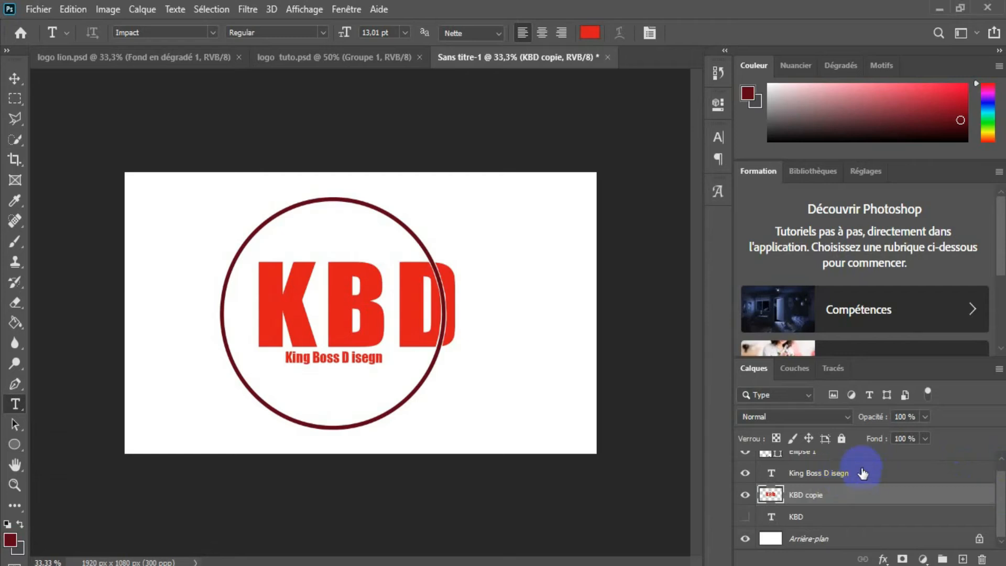
left_click(862, 474, "ctrl")
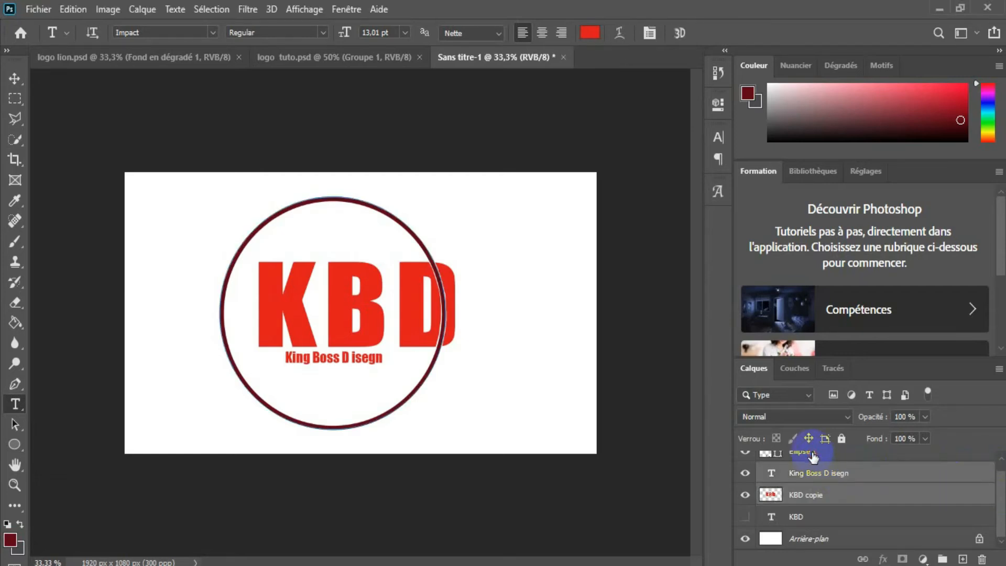
left_click(812, 453, "ctrl")
left_click_drag(1002, 492, 1001, 475)
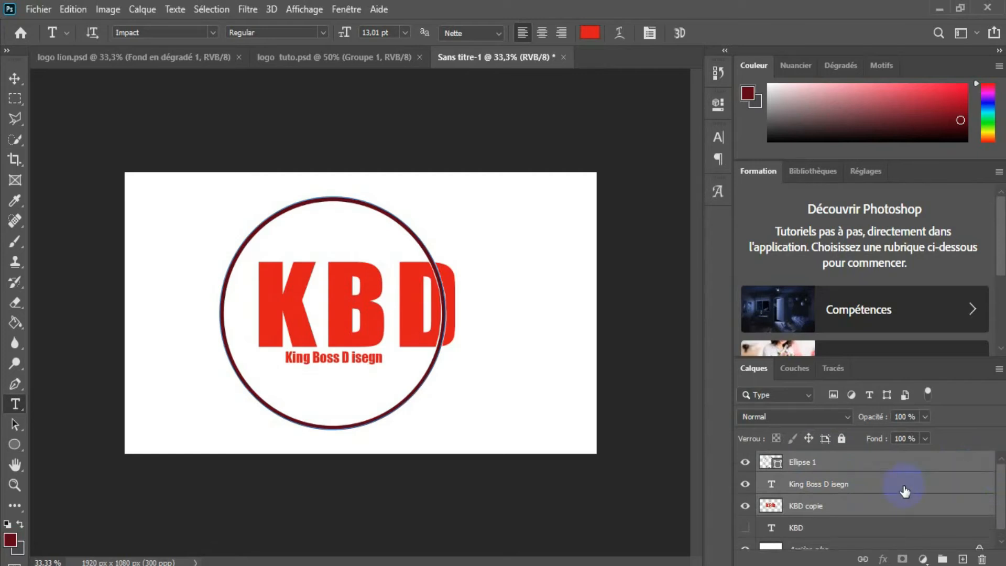
right_click(904, 488)
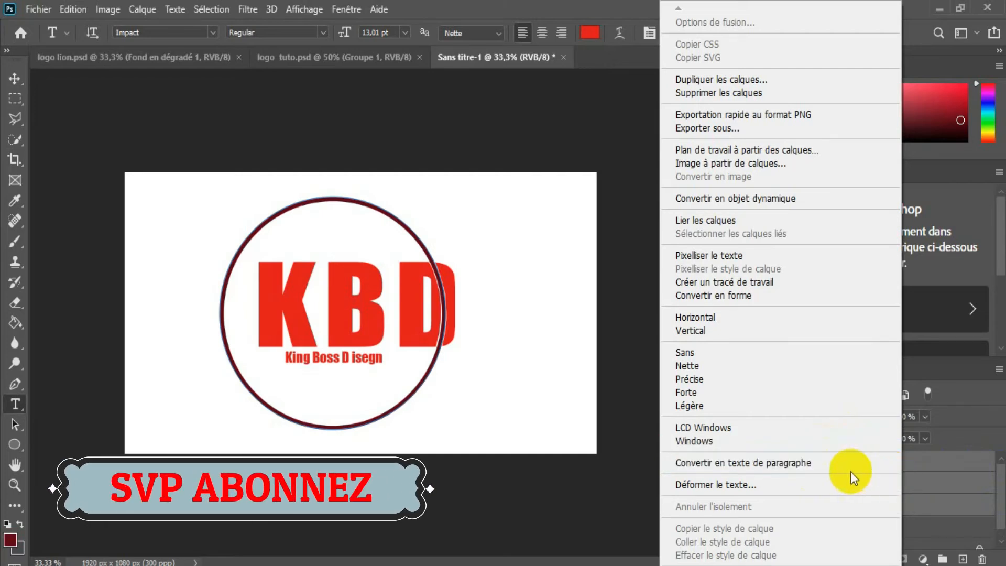
left_click(922, 472)
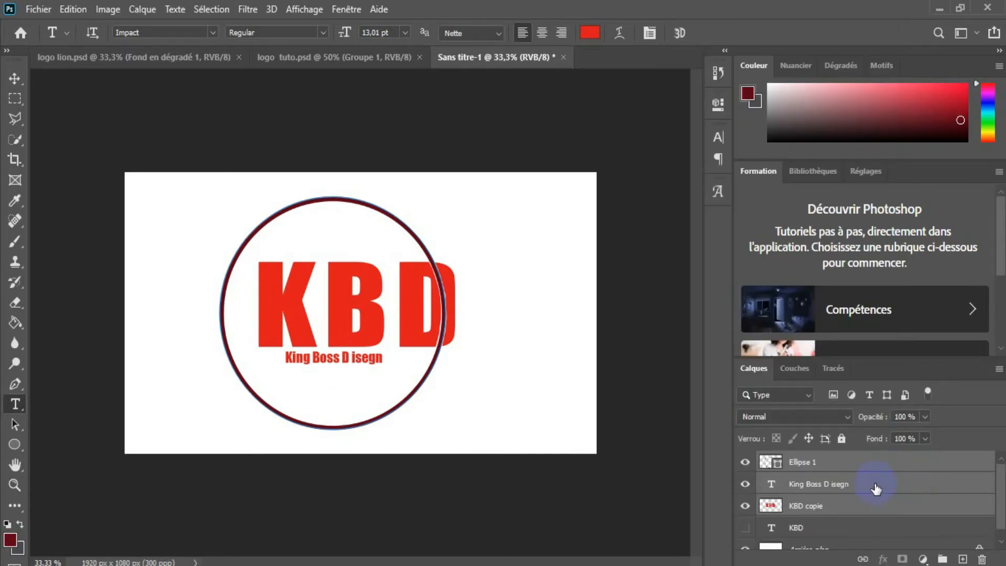
- Rasterize the King Boss D isegn text layer
left_click(876, 489)
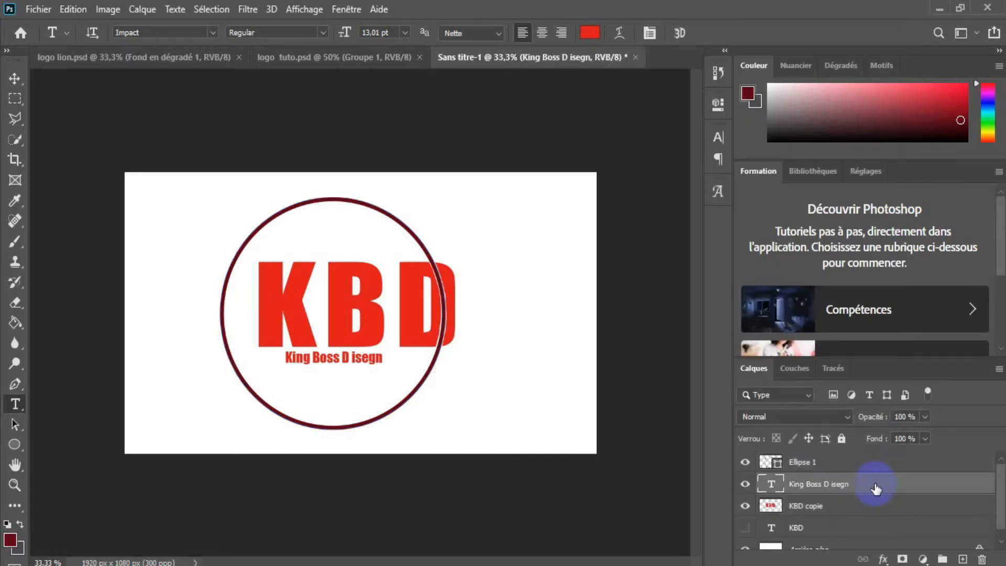
right_click(875, 486)
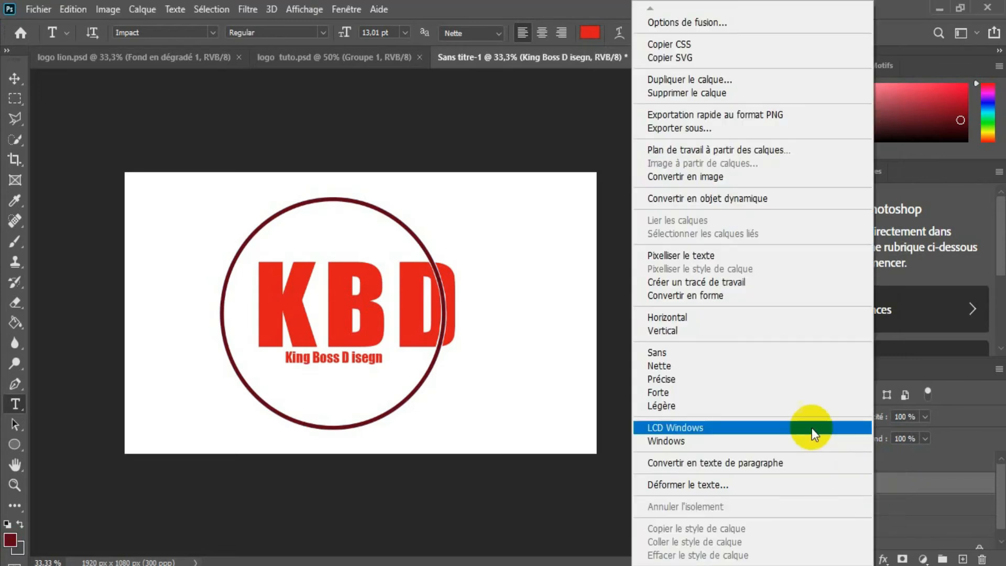
left_click(730, 255)
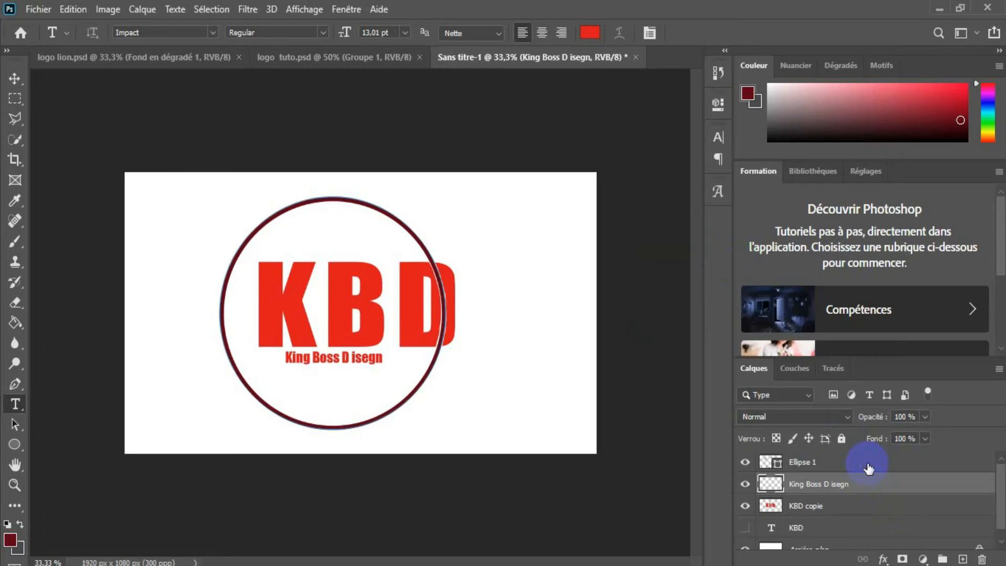
- Merge the Ellipse 1, King Boss D isegn and KBD copie layers into one layer
left_click(868, 464, "ctrl")
right_click(870, 468)
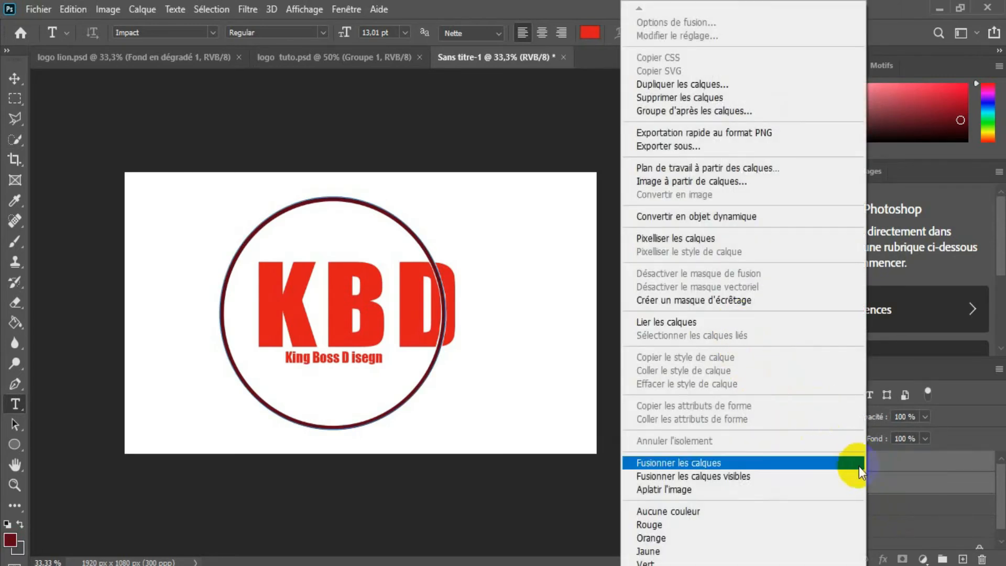
left_click(888, 475)
left_click(869, 506)
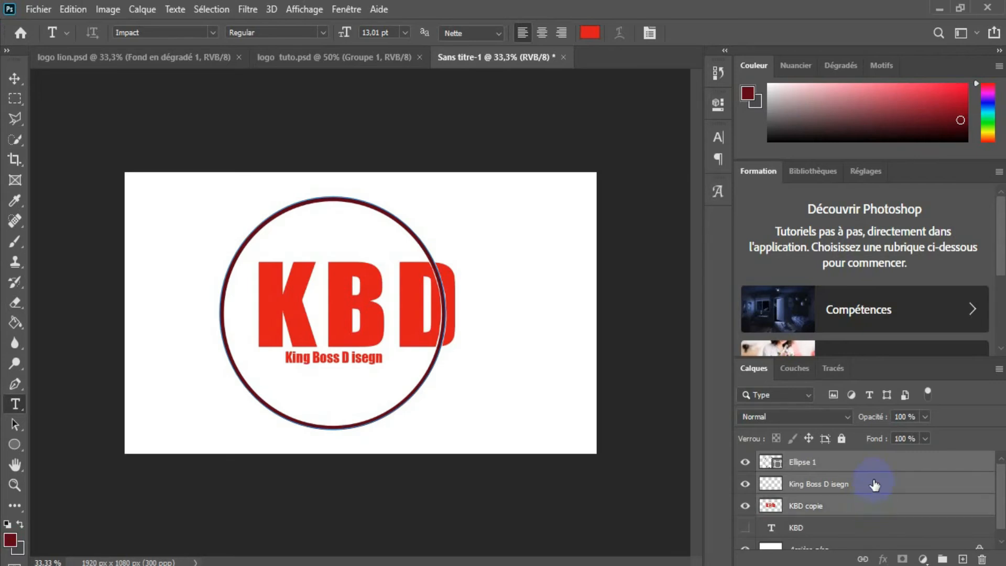
right_click(878, 485)
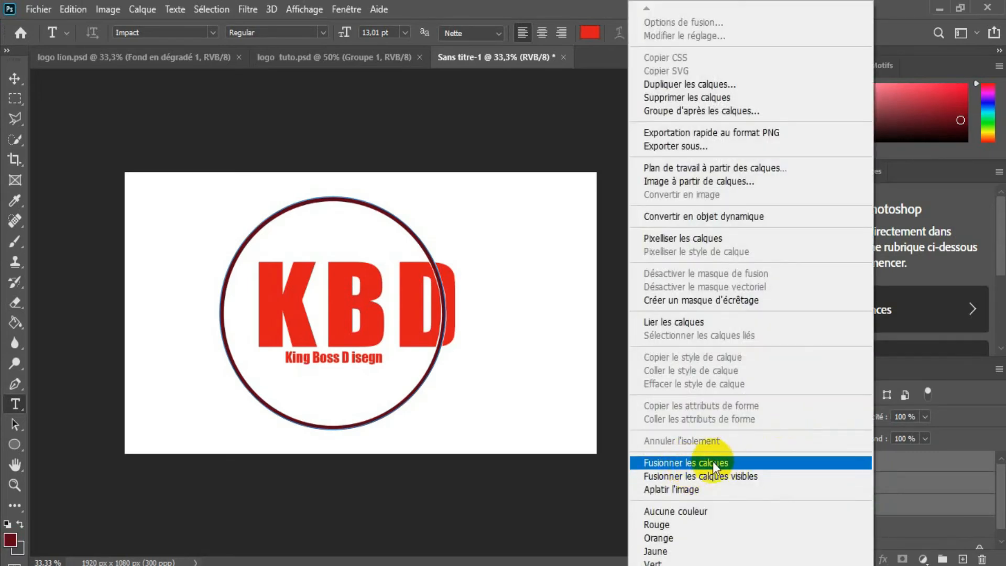
left_click(700, 464)
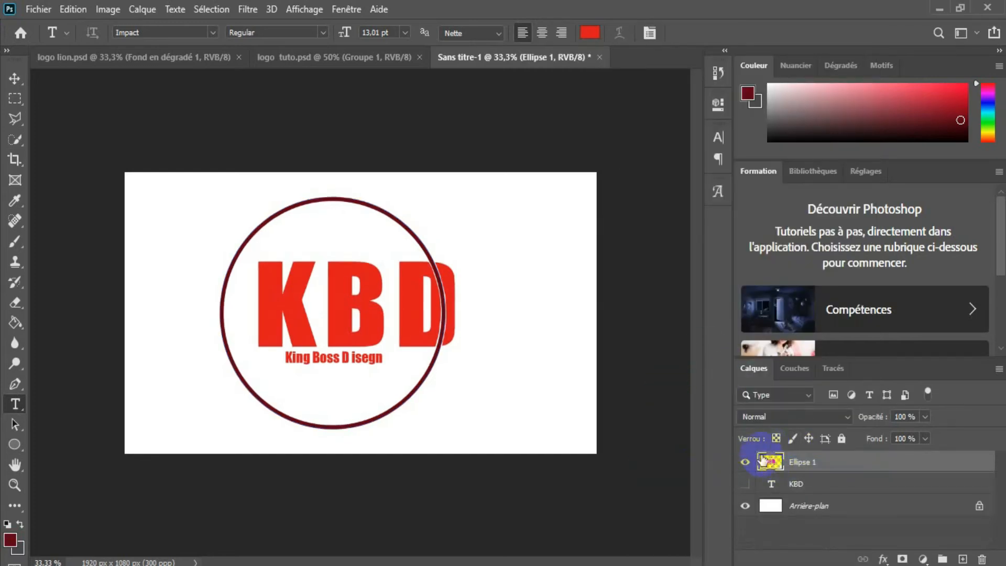
- Hide the merged Ellipse 1 layer and show it again to check what it contains
left_click(745, 463)
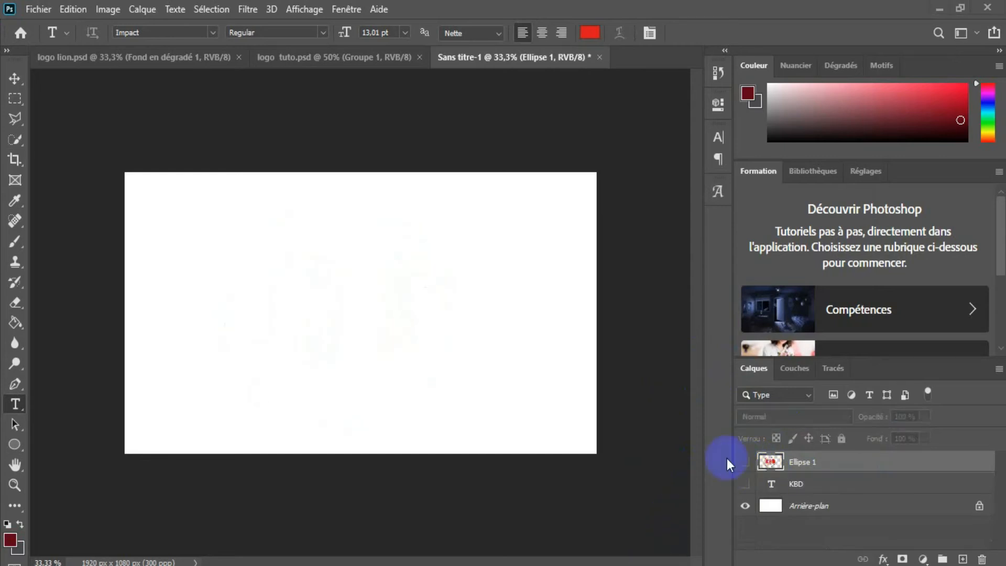
left_click(499, 378)
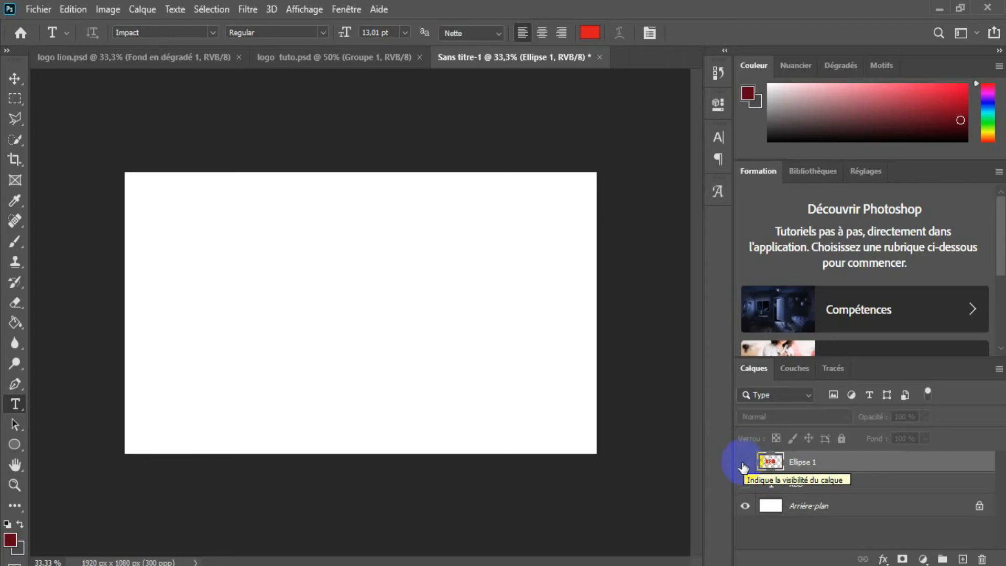
left_click(744, 463)
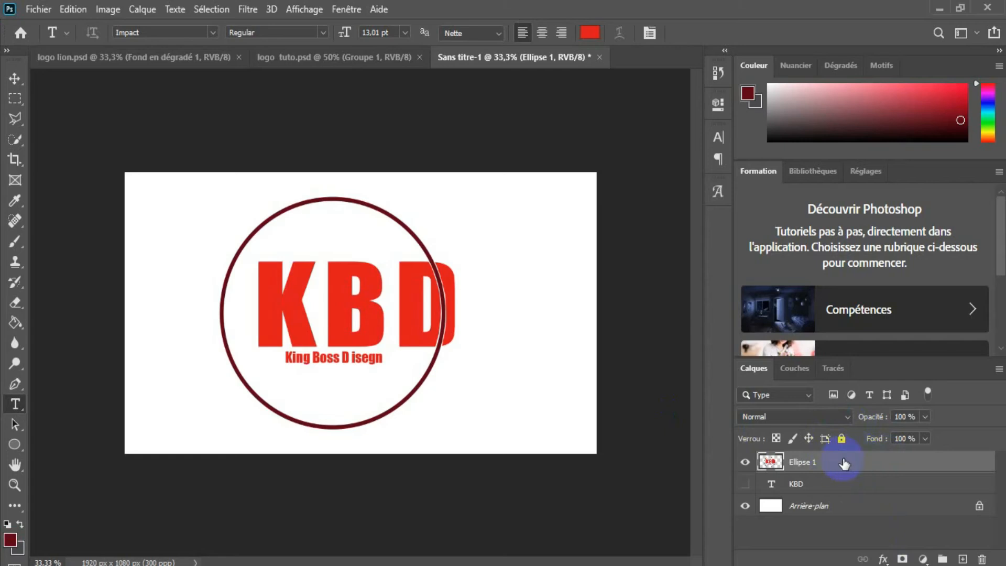
- Enable a pattern overlay (Incrustation de motif) on the merged Ellipse 1 layer and open its settings, keeping the logo in view
double_click(843, 463)
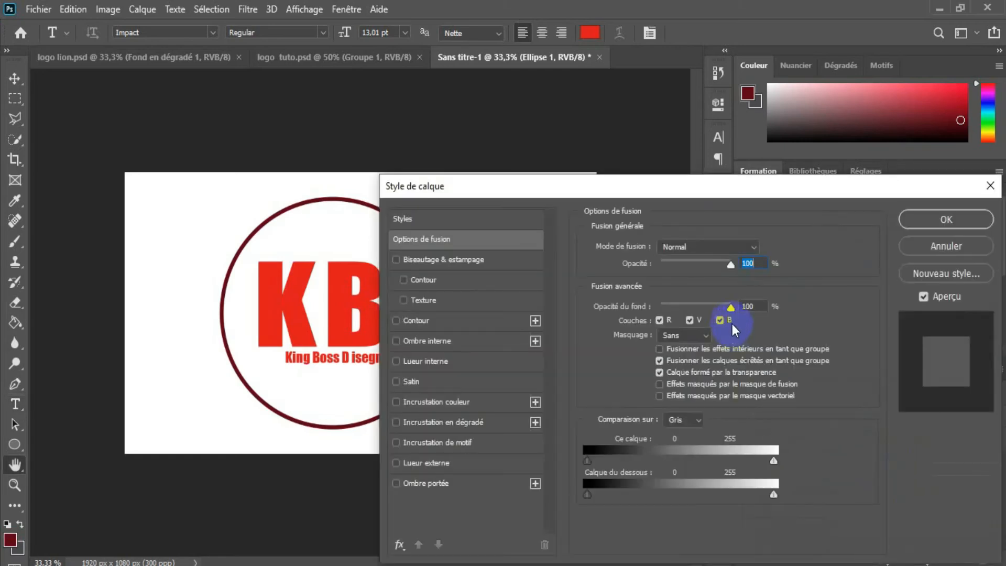
left_click_drag(740, 185, 716, 136)
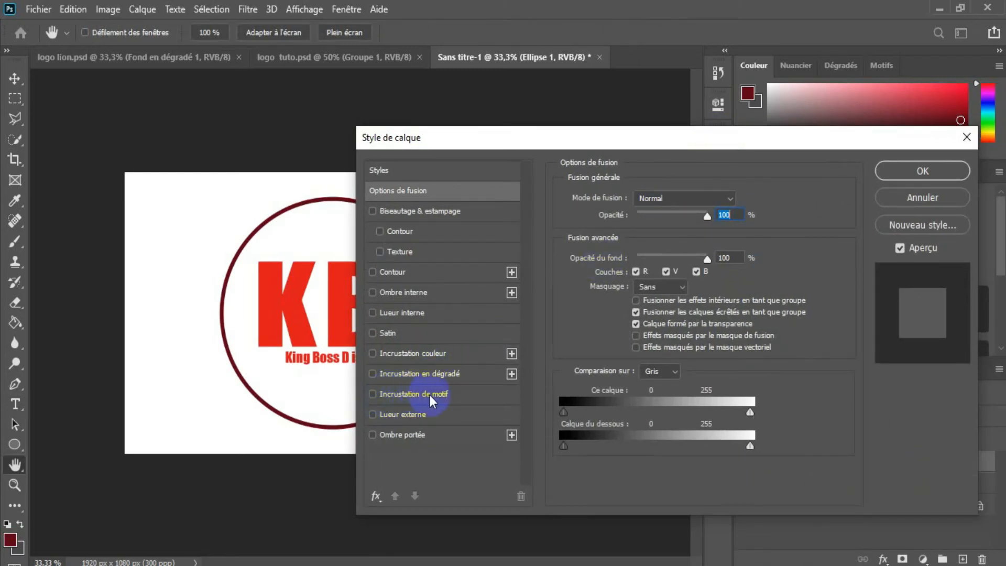
left_click(372, 394)
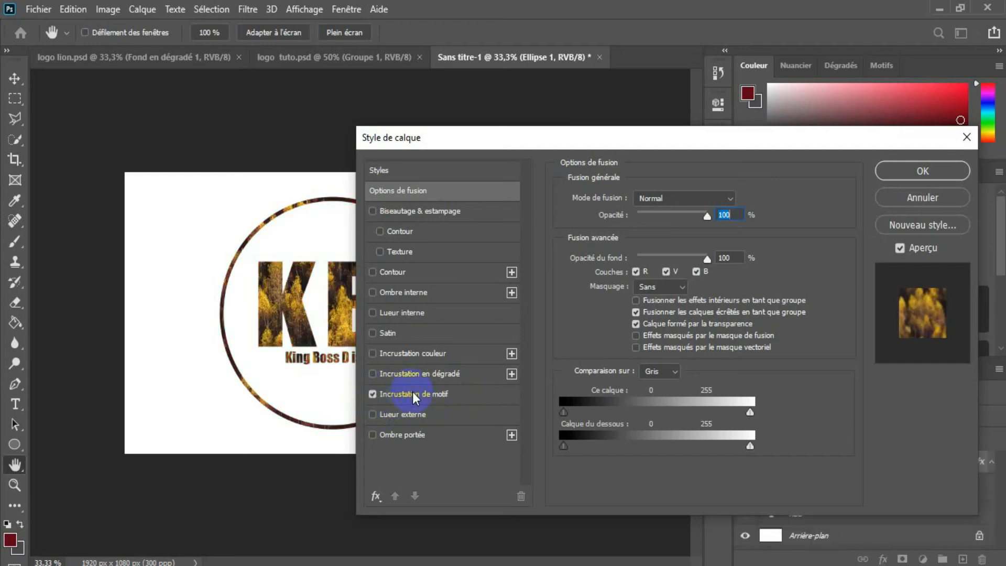
left_click(413, 394)
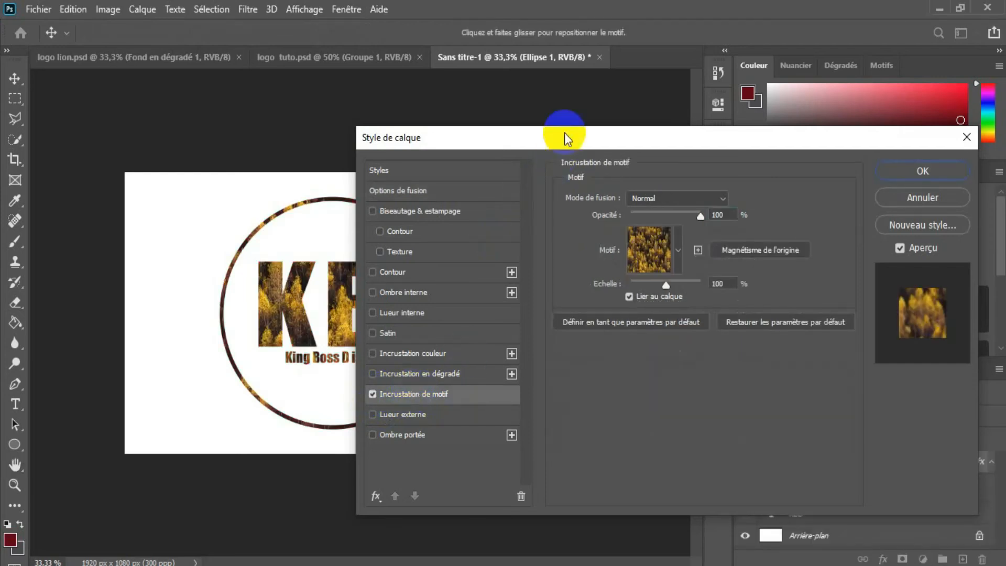
left_click_drag(566, 134, 650, 115)
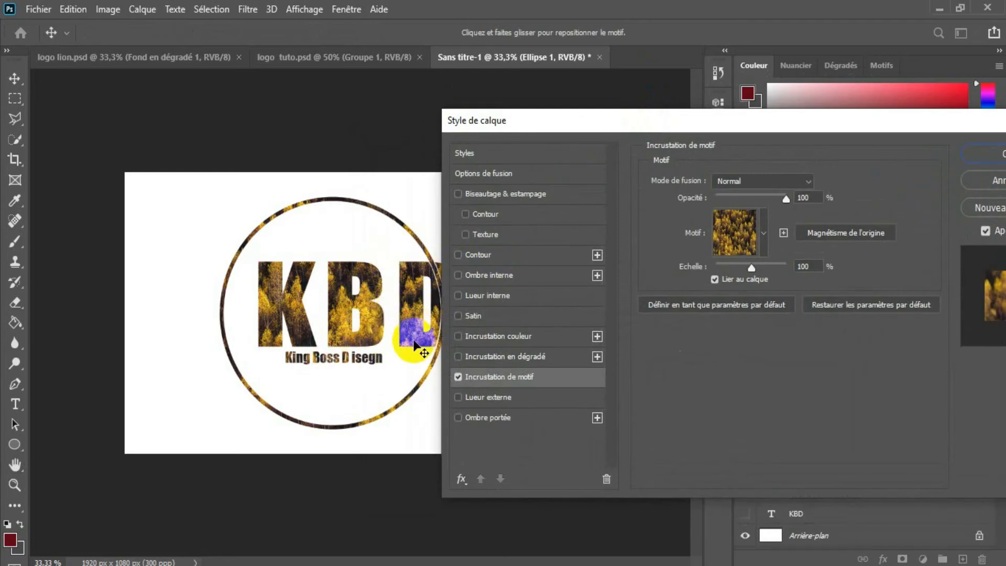
- Try the other tree patterns from the Arbres group on the logo, ending with the grey-green conifer forest pattern
key("ctrl+plus")
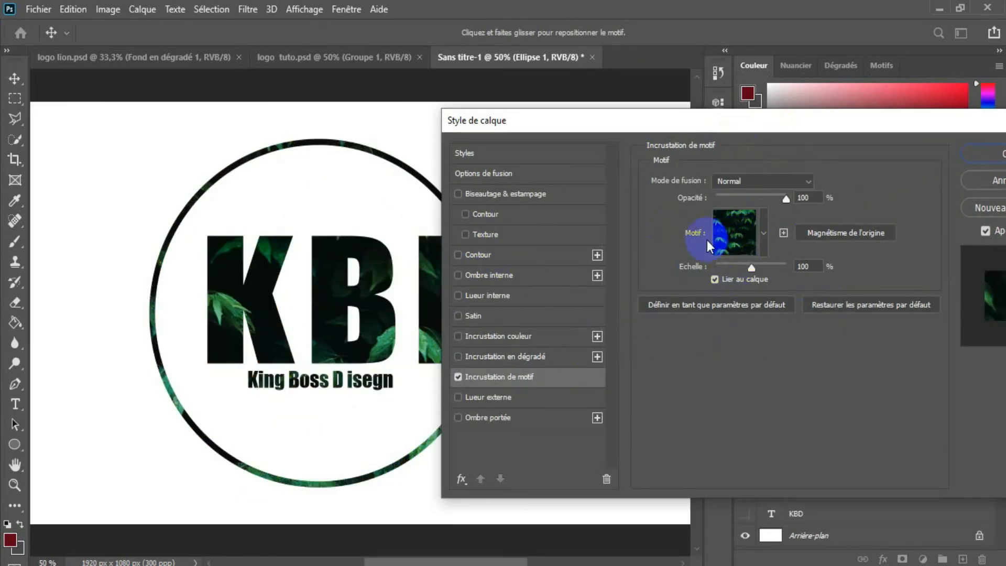
left_click(764, 234)
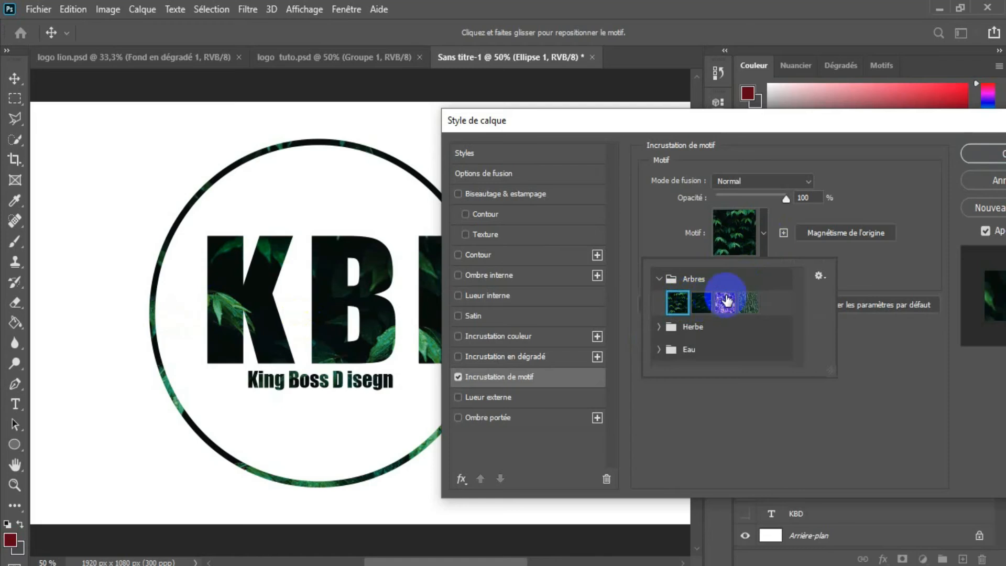
left_click(699, 303)
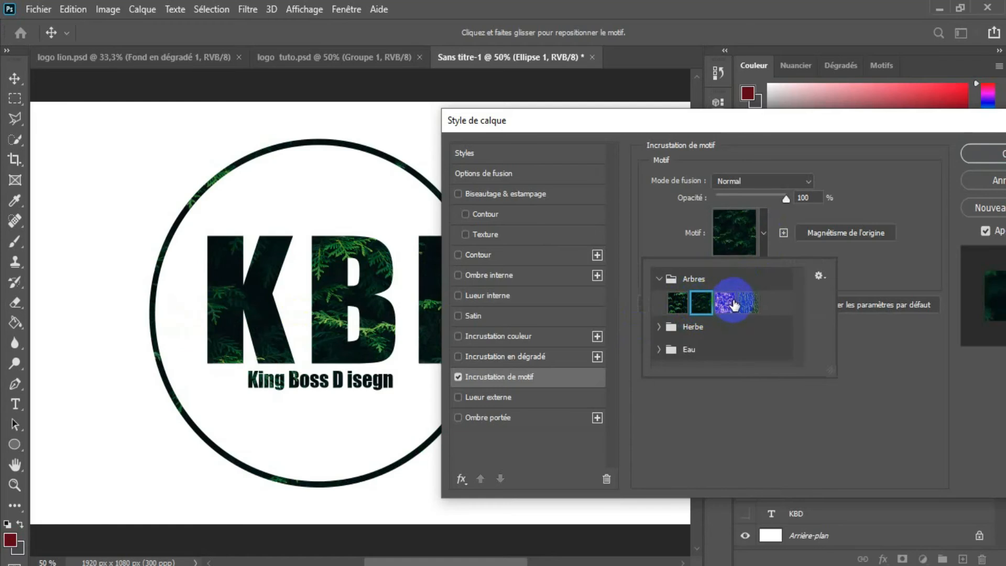
left_click(722, 304)
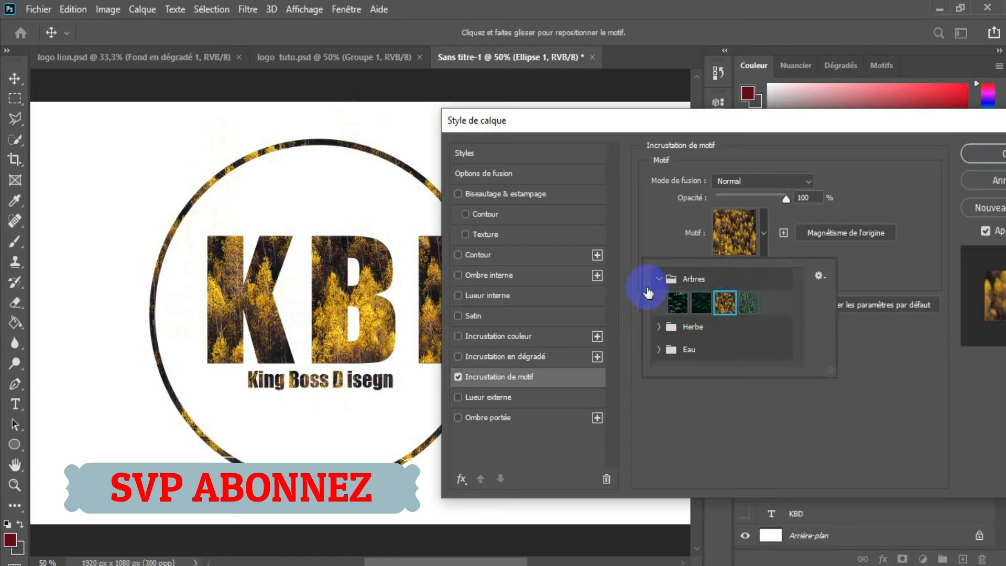
left_click(749, 302)
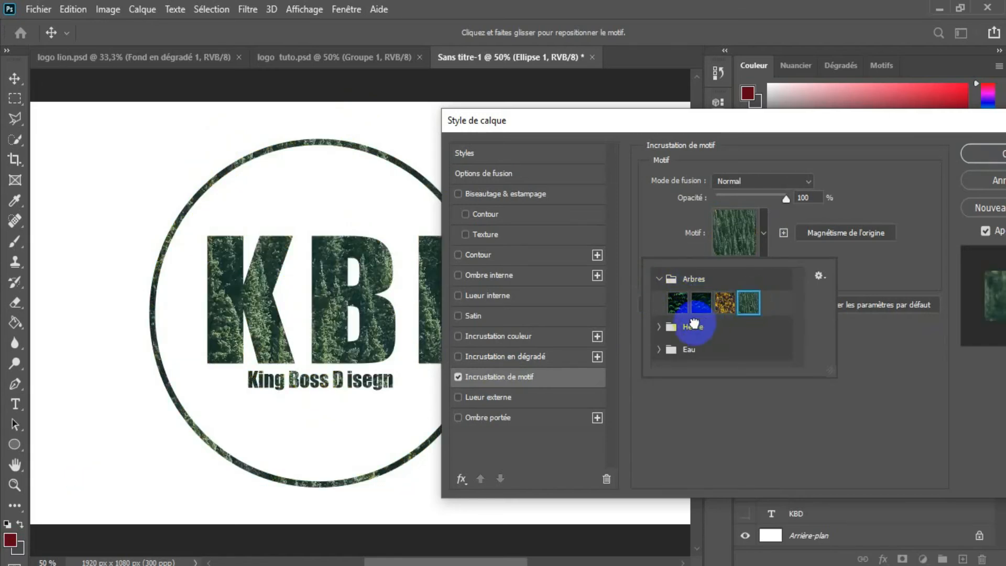
- Try the Herbe pattern of yellow leaves on green grass as the overlay and expand the Eau pattern group
left_click(661, 327)
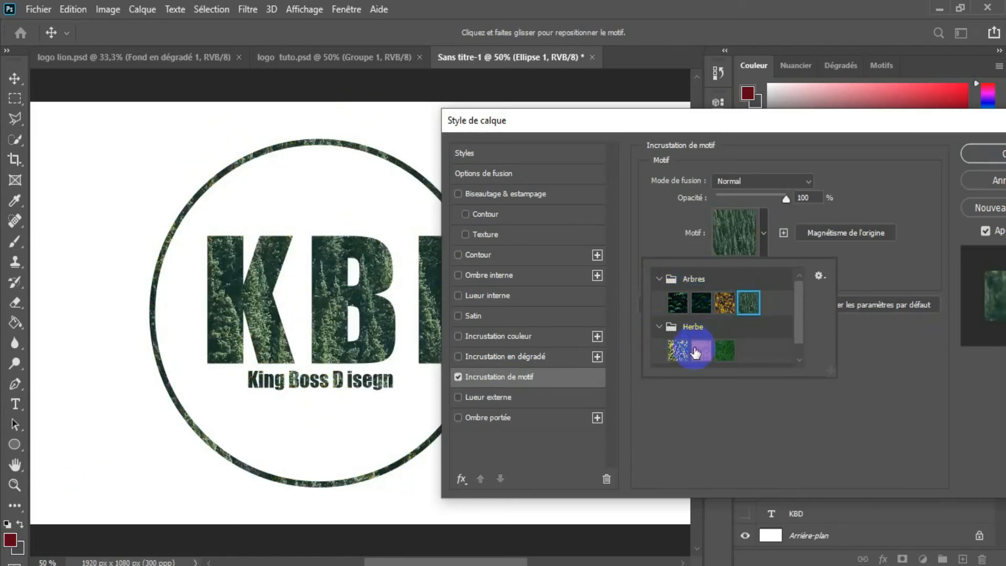
left_click(676, 347)
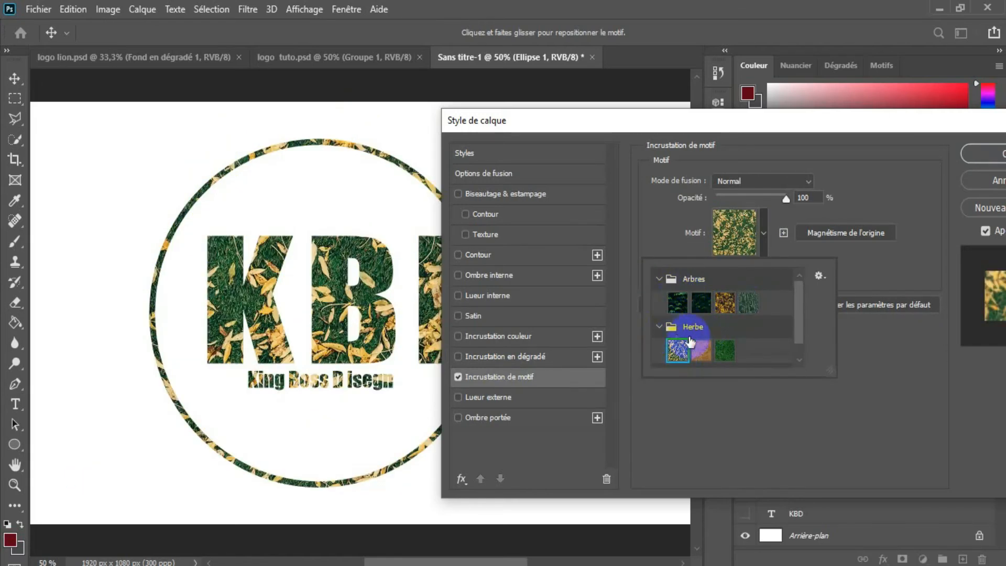
left_click_drag(797, 310, 797, 345)
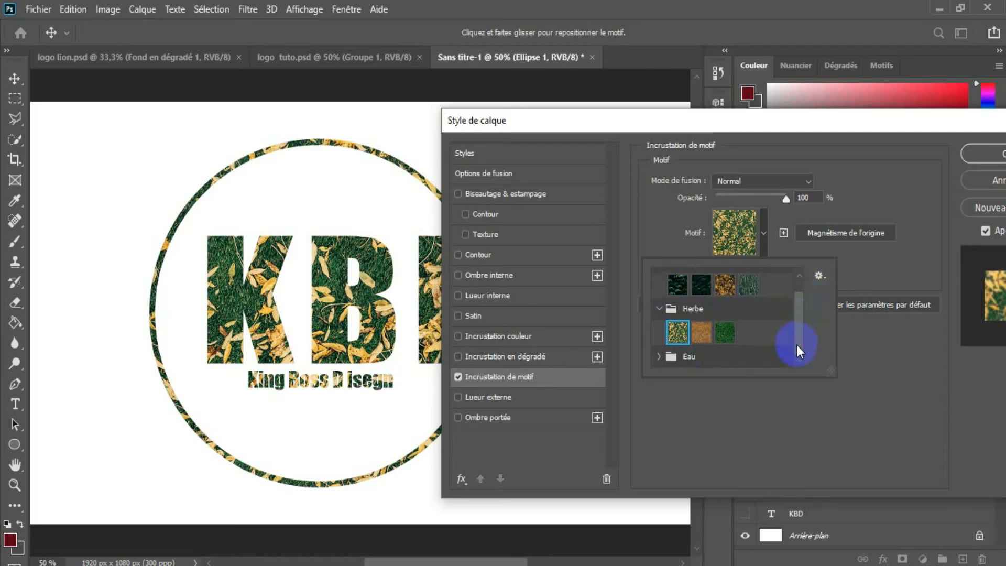
left_click(661, 356)
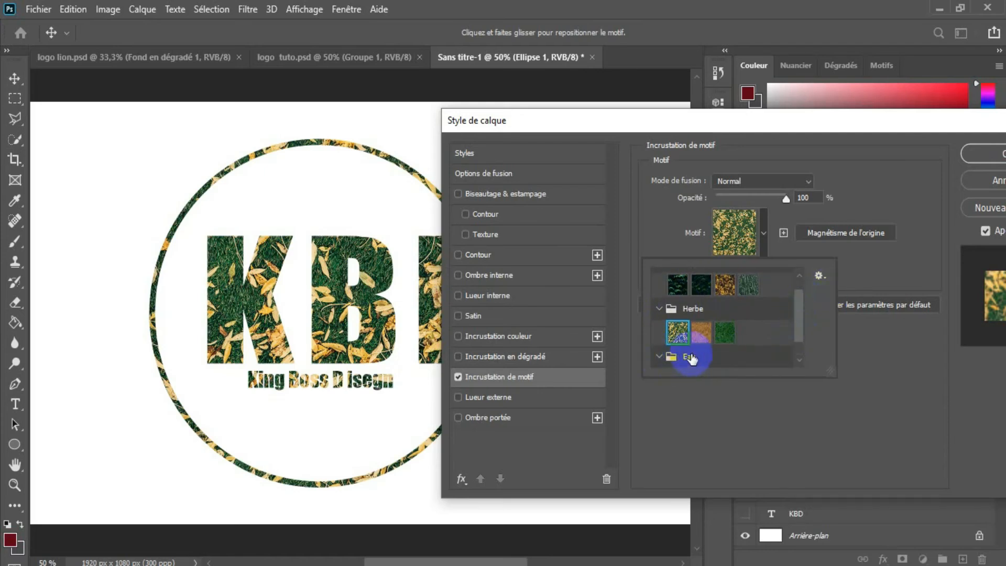
left_click_drag(800, 316, 797, 345)
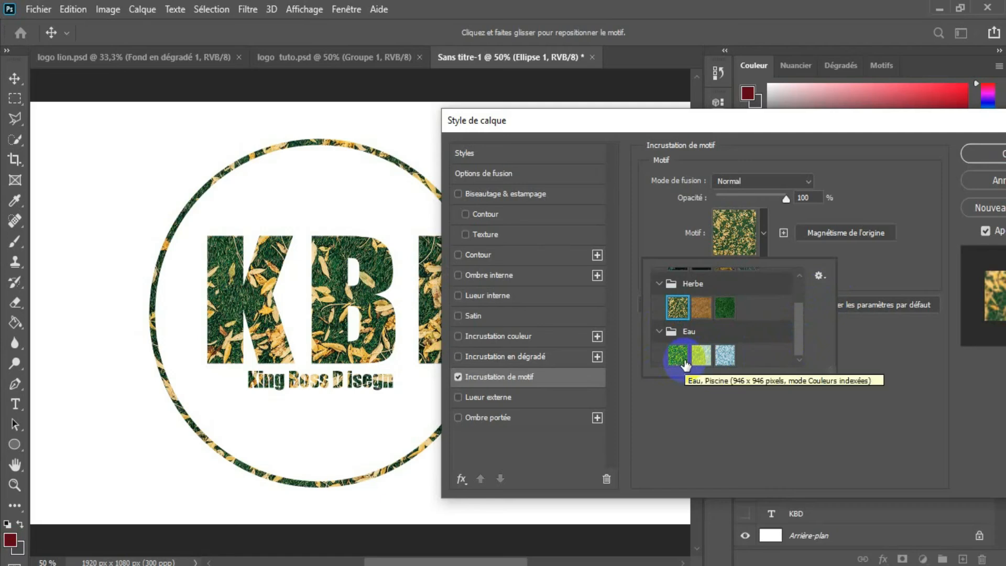
- Go back through the pattern groups and set the overlay to the yellow autumn trees pattern from Arbres
left_click(763, 252)
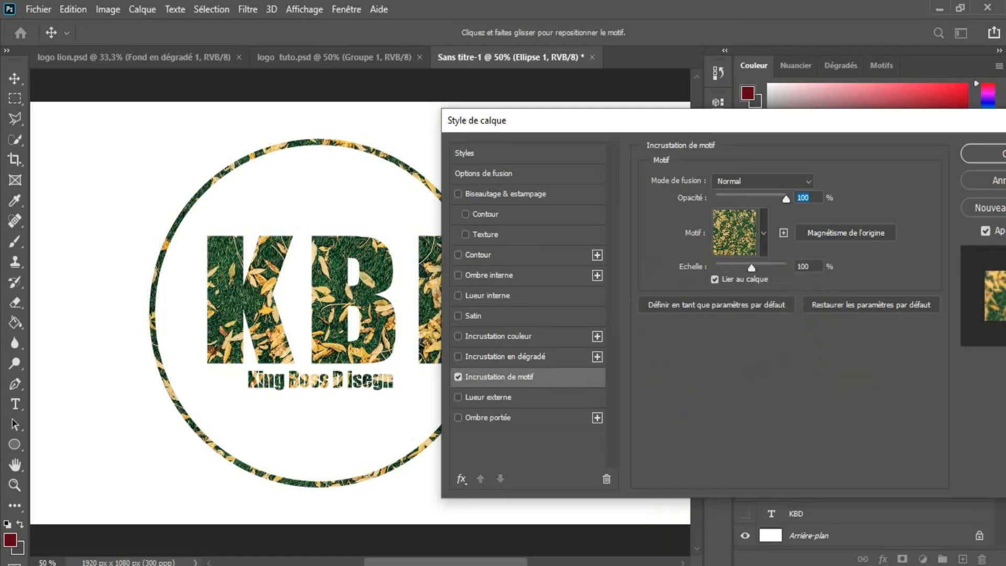
left_click(764, 239)
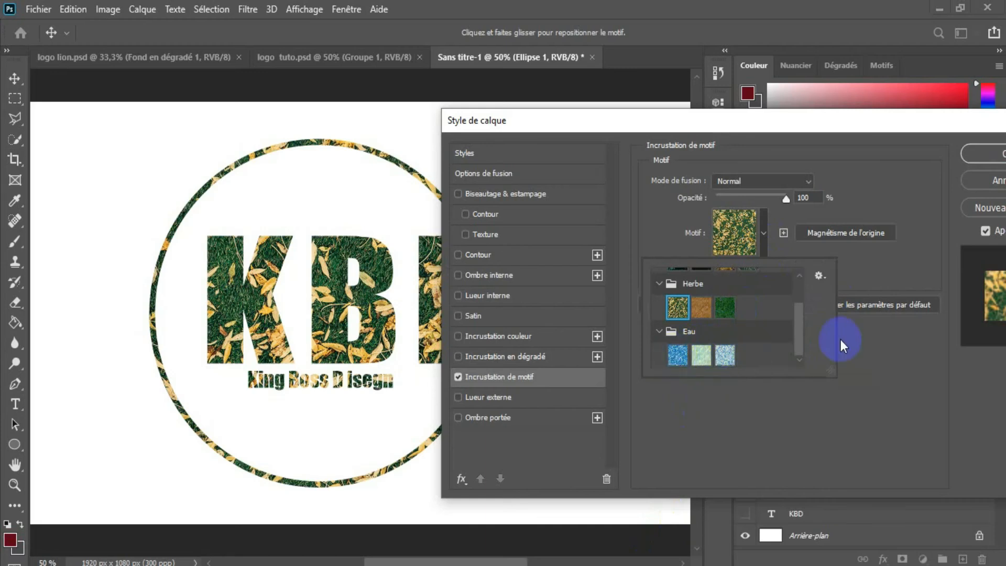
left_click_drag(798, 323, 794, 280)
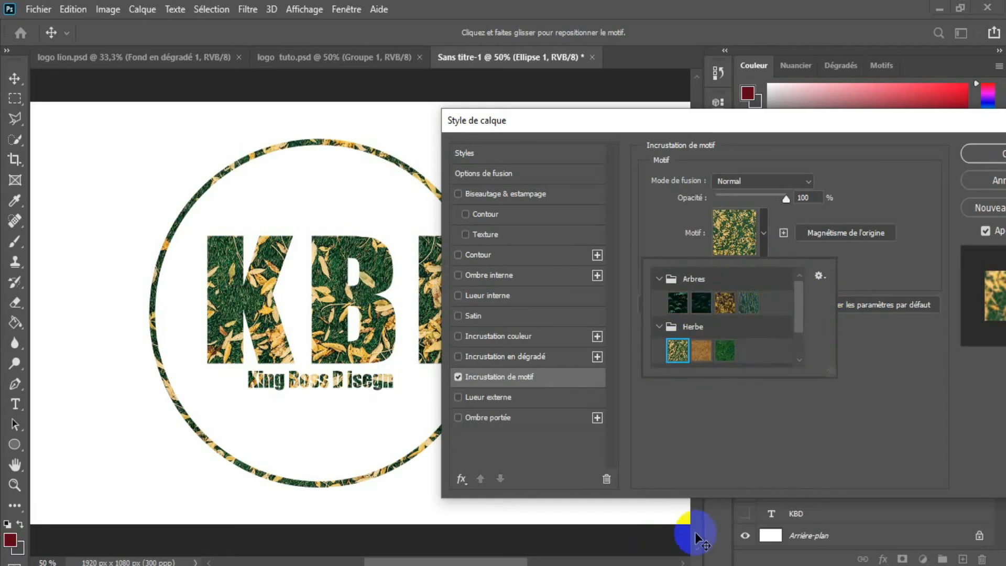
left_click(763, 228)
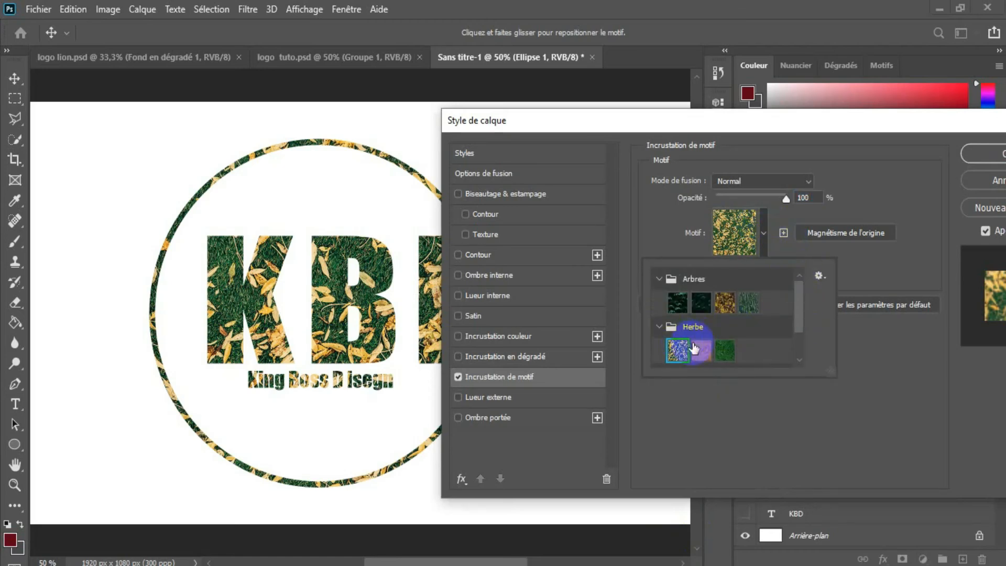
left_click(723, 303)
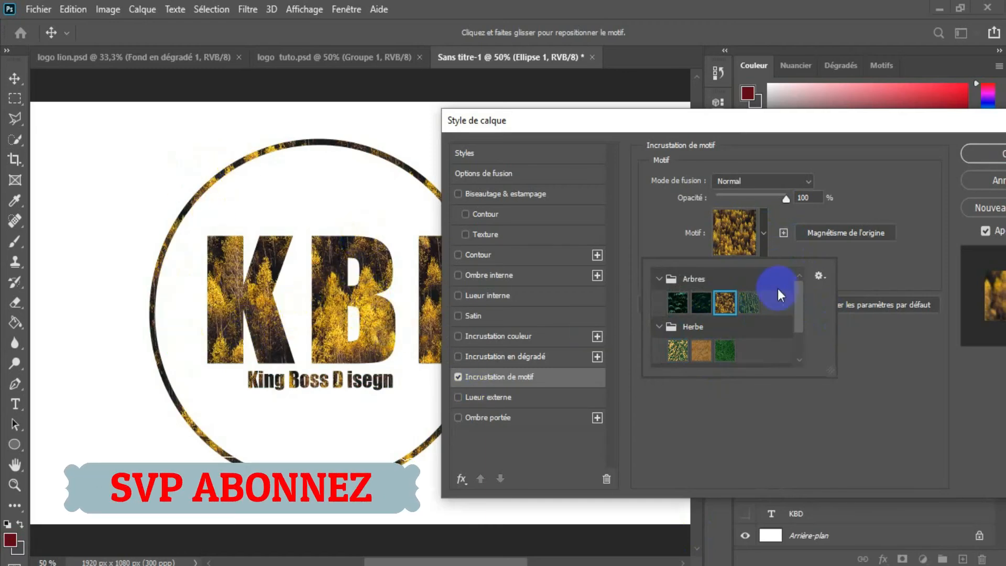
- Compare the Herbe pattern of yellow leaves on grass with the Arbres yellow trees pattern, choosing the yellow trees
left_click(671, 326)
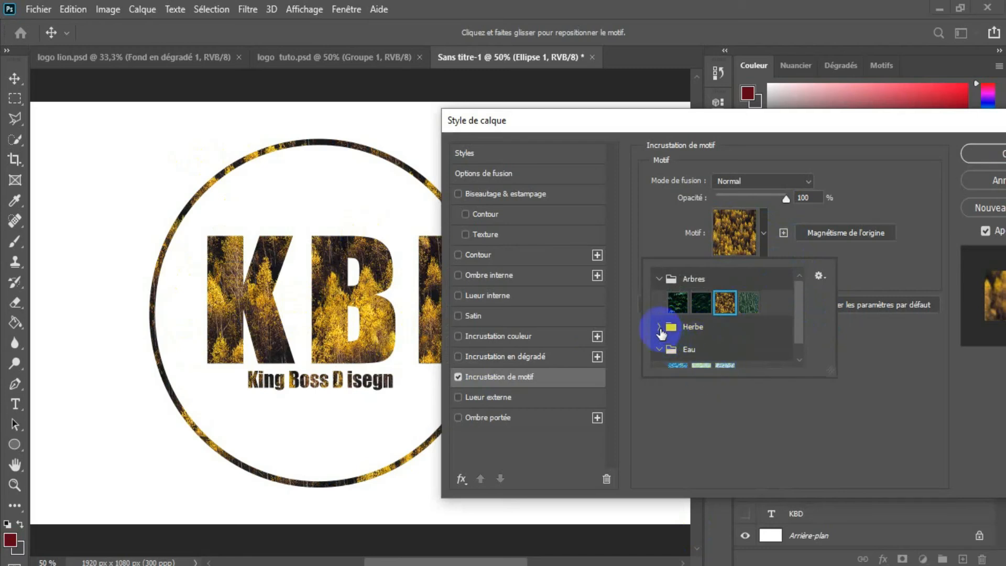
left_click(667, 327)
left_click(678, 349)
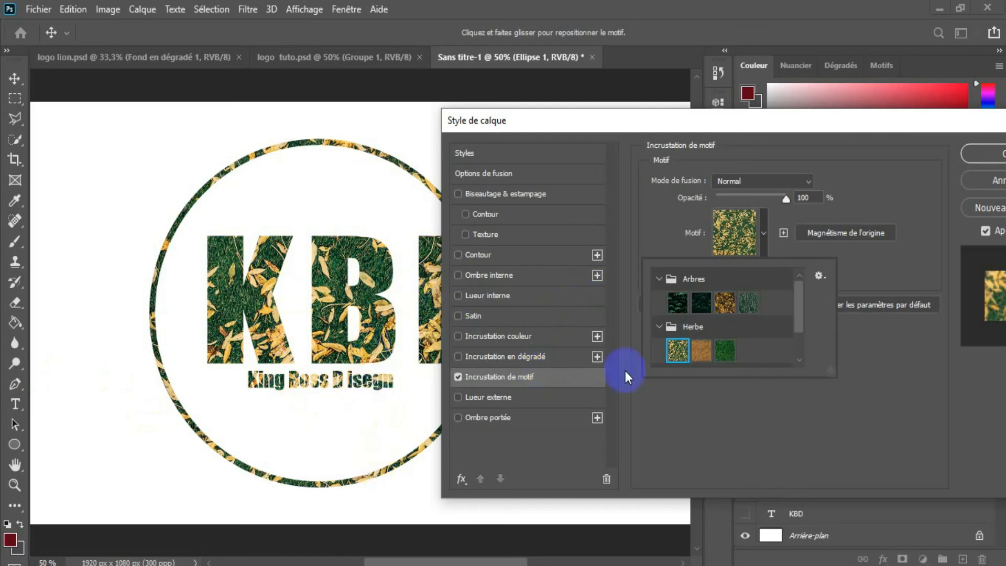
left_click(725, 304)
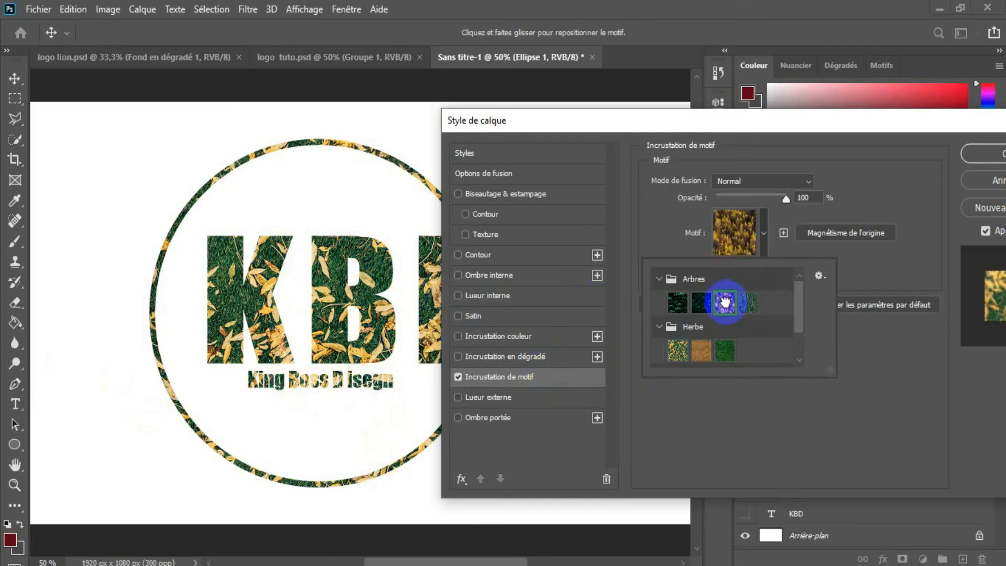
- Apply the pattern overlay to the Ellipse 1 layer and undo it to restore the plain logo
left_click(979, 153)
left_click(978, 153)
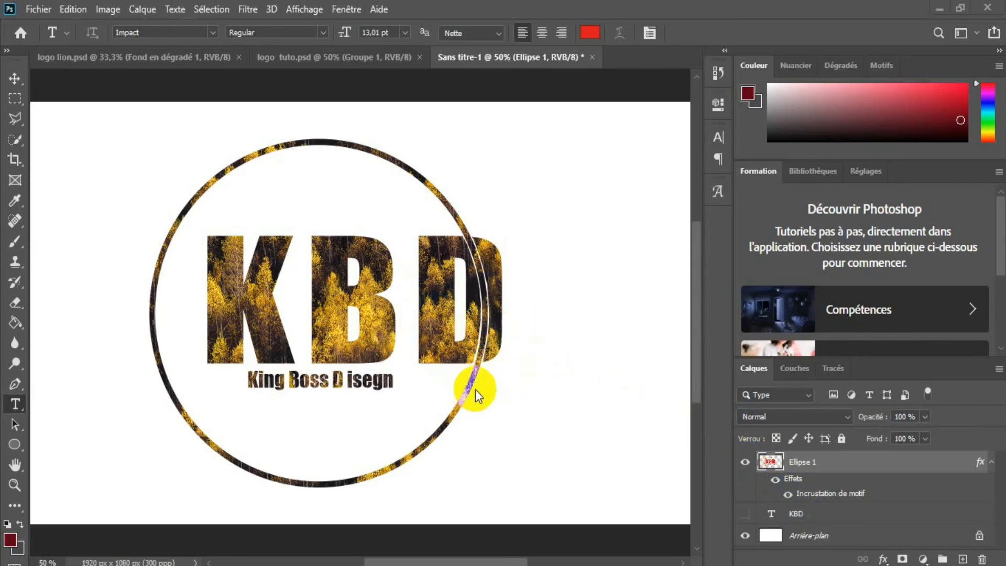
key("ctrl+z")
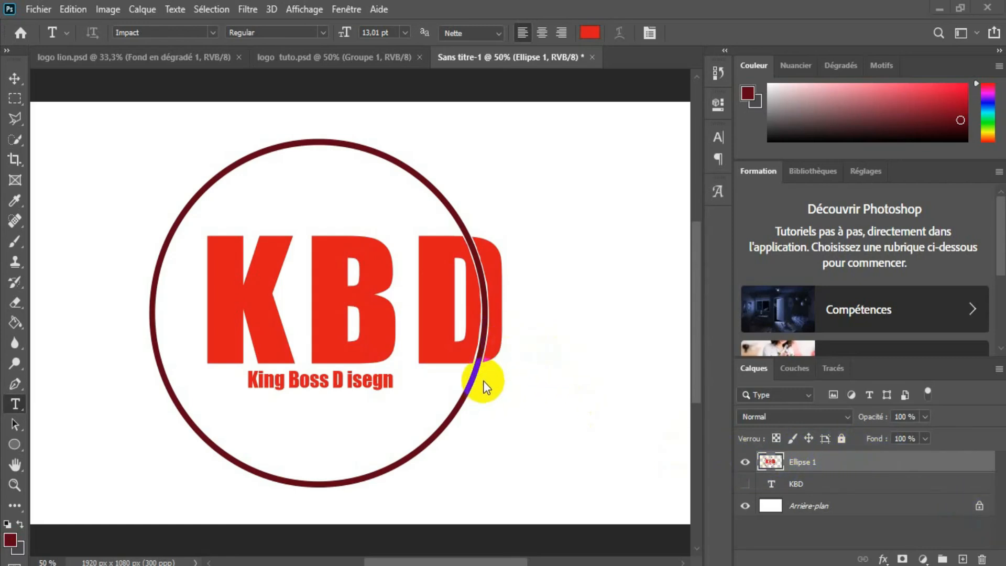
- Place maple_tree_orange_flowering_hd-1920x1080 from the Téléchargements folder as an embedded image above the Ellipse 1 layer and commit the placement
left_click(41, 10)
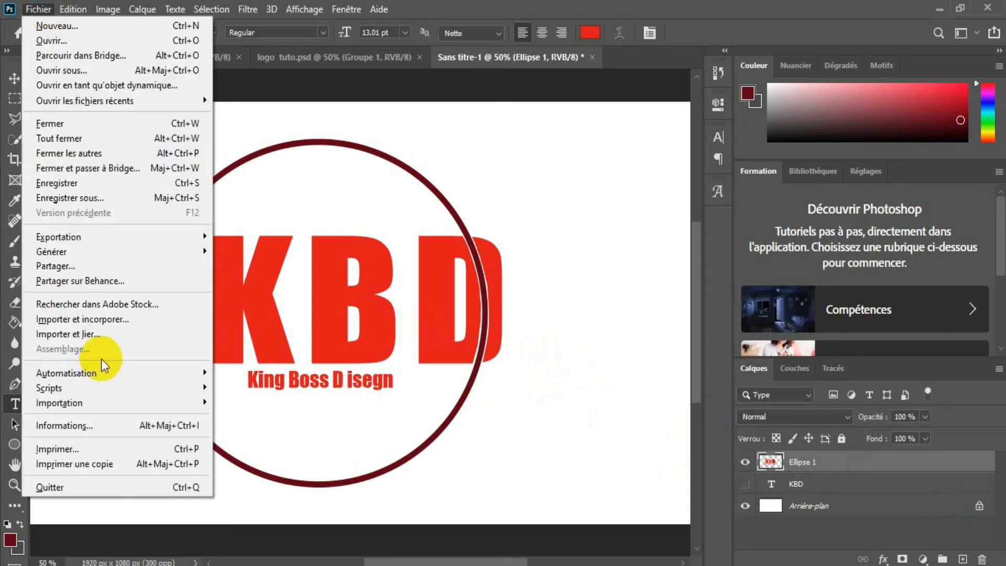
left_click(124, 321)
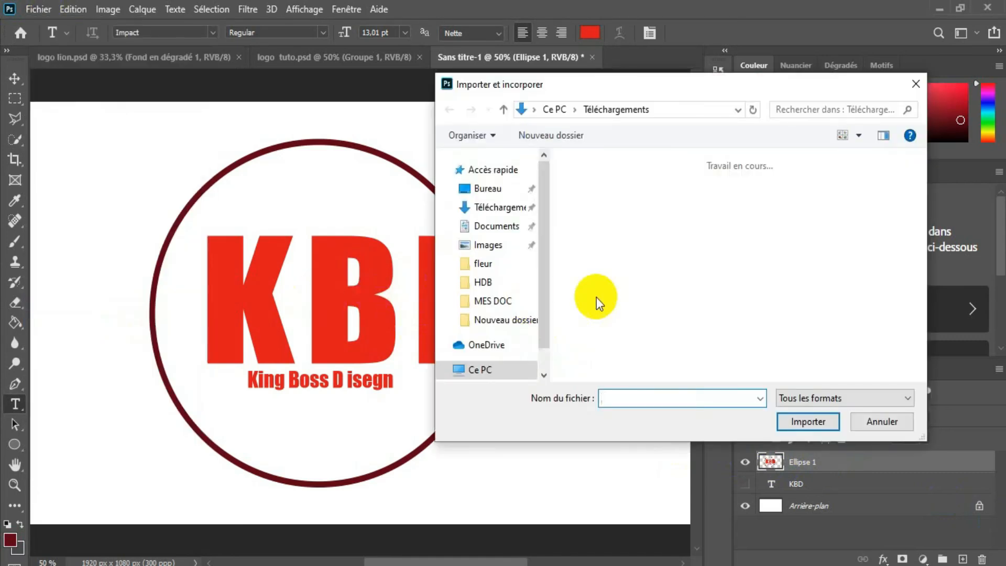
left_click(504, 210)
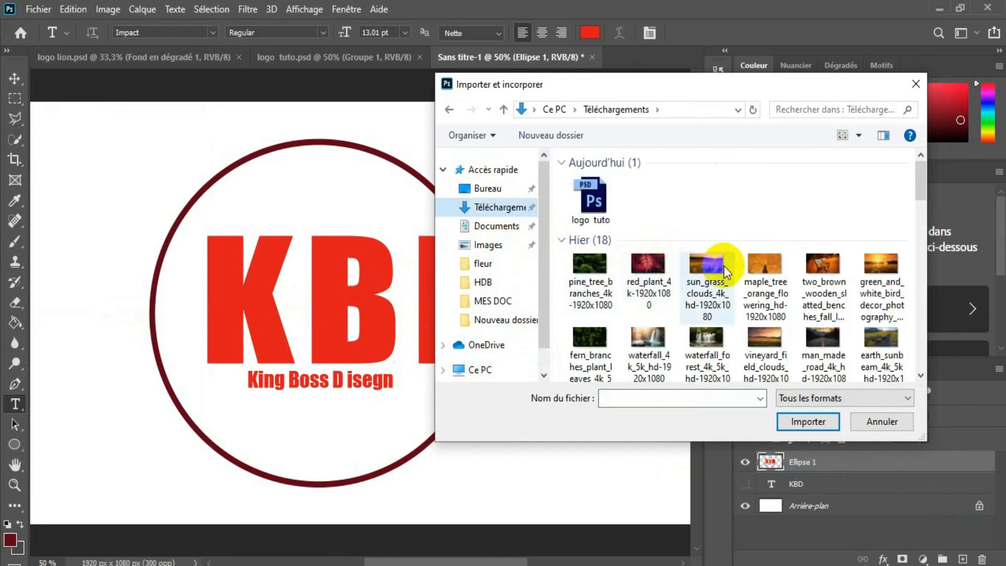
left_click(766, 264)
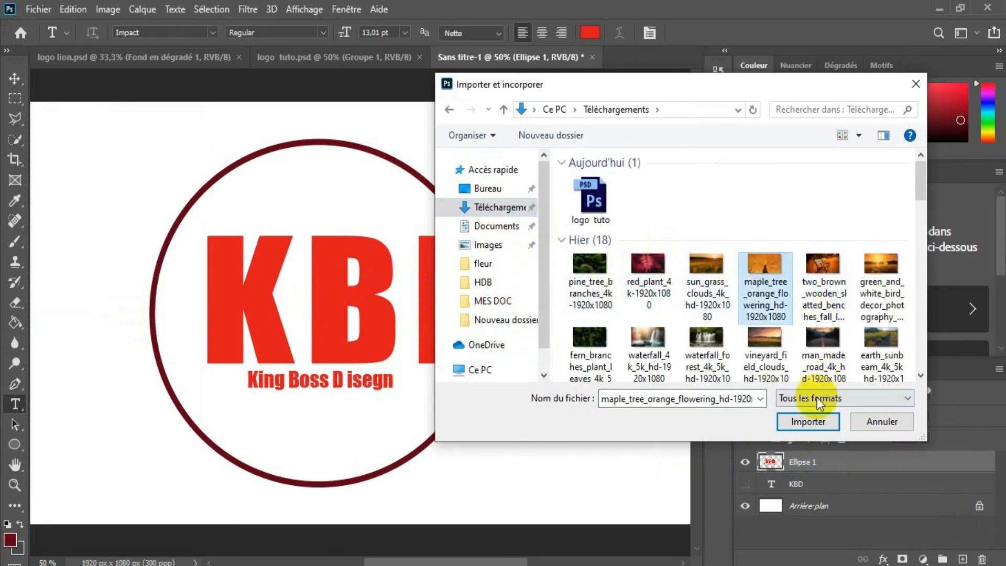
left_click(809, 423)
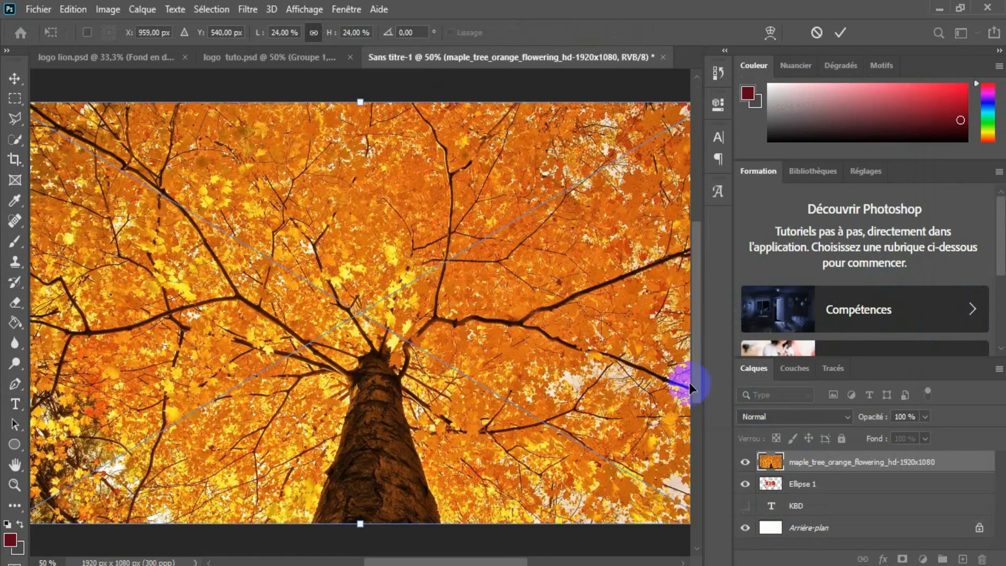
left_click(745, 504)
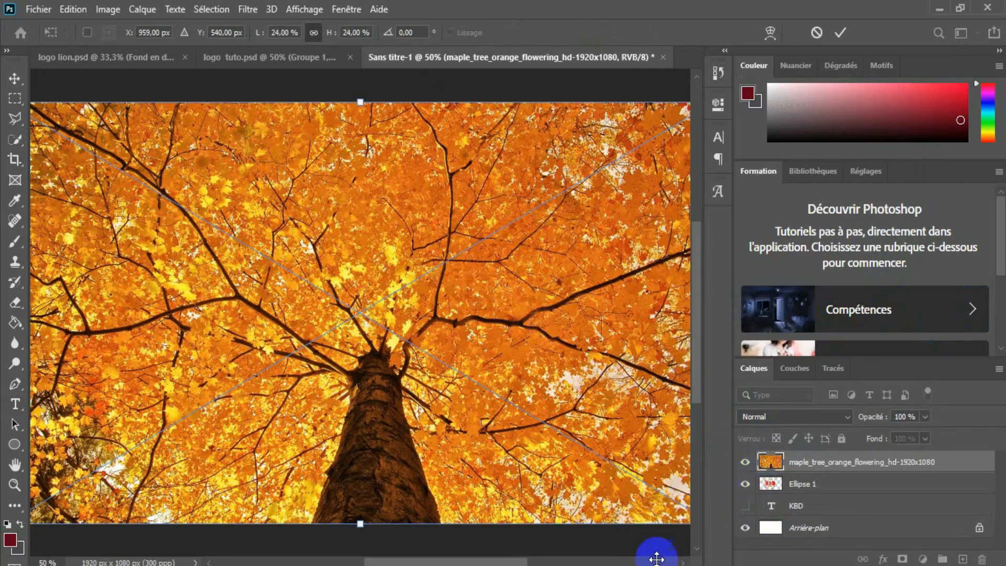
left_click(495, 400)
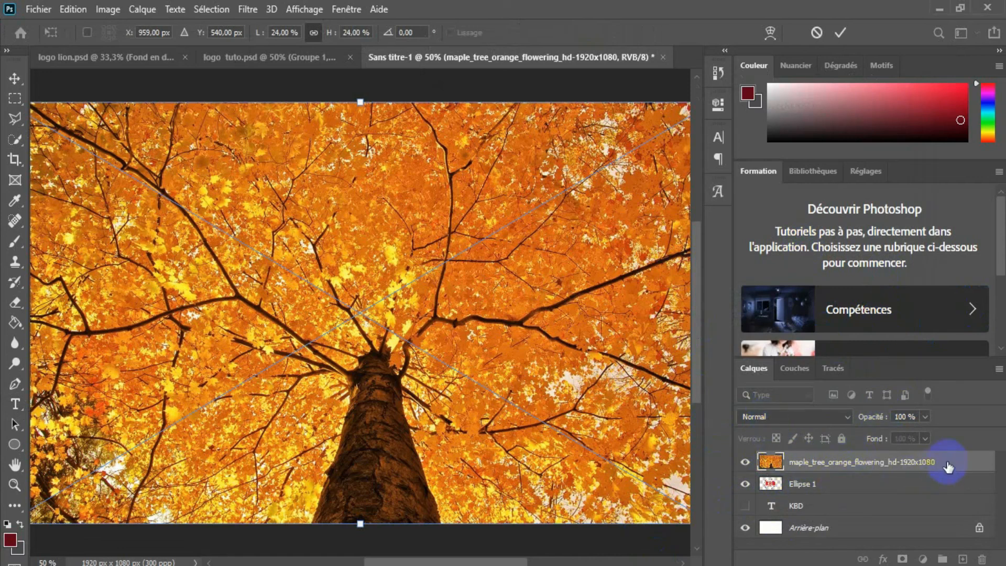
key("t")
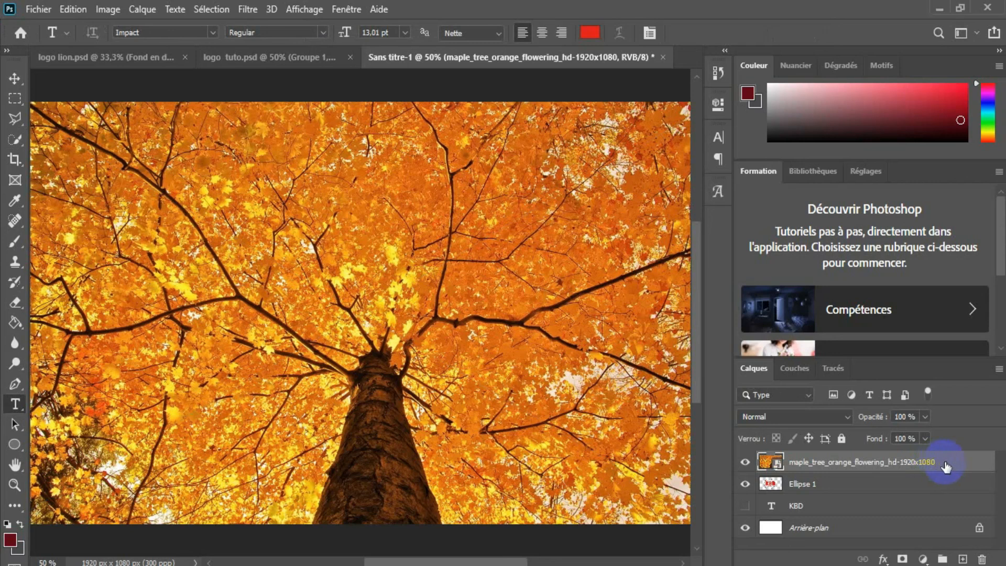
- Create a clipping mask so the maple tree image is clipped to the Ellipse 1 logo layer
right_click(946, 461)
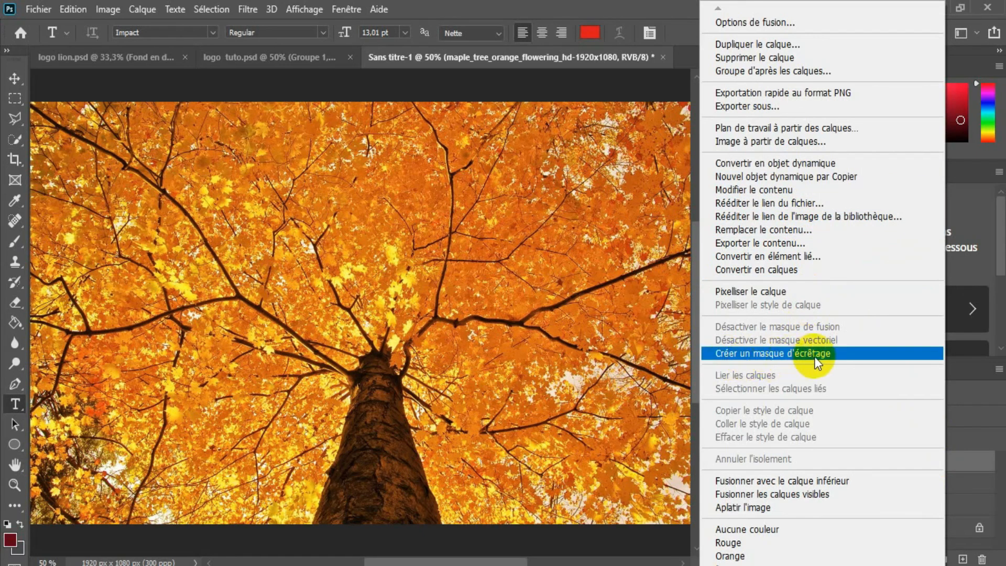
left_click(854, 353)
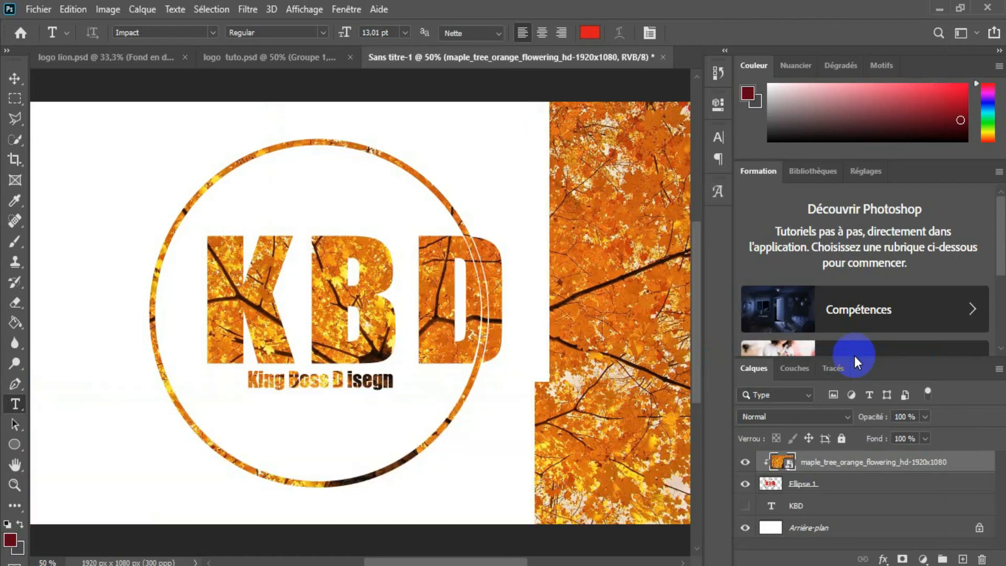